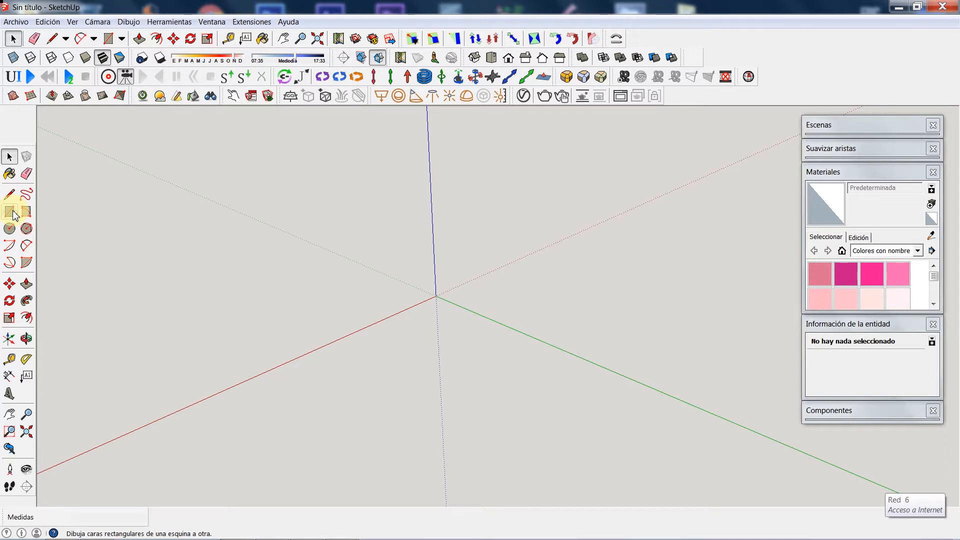
Step: Draw a 10 by 10 mm square on the ground plane with one corner at the origin
{"action": "left_click", "coordinate": [11, 213]}
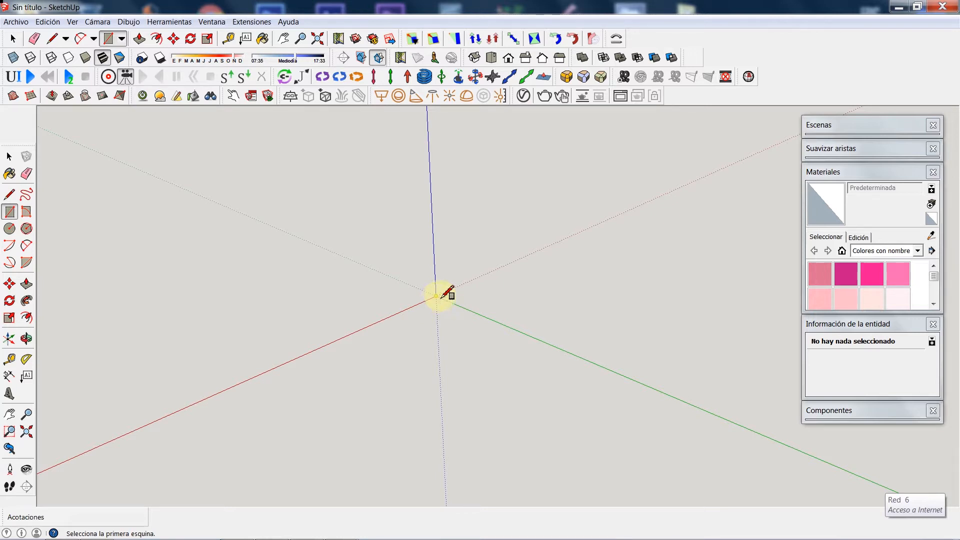
{"action": "left_click", "coordinate": [437, 297]}
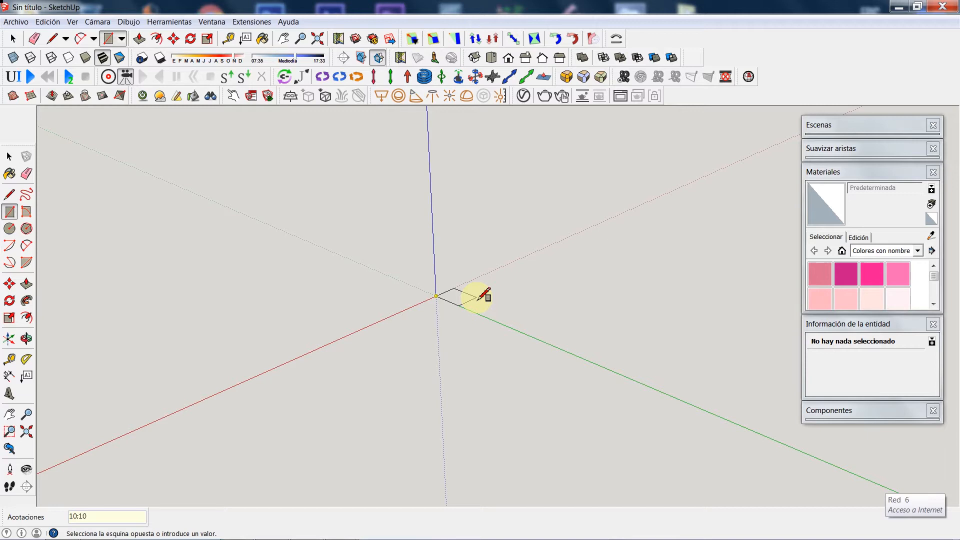
{"action": "key", "text": "Return"}
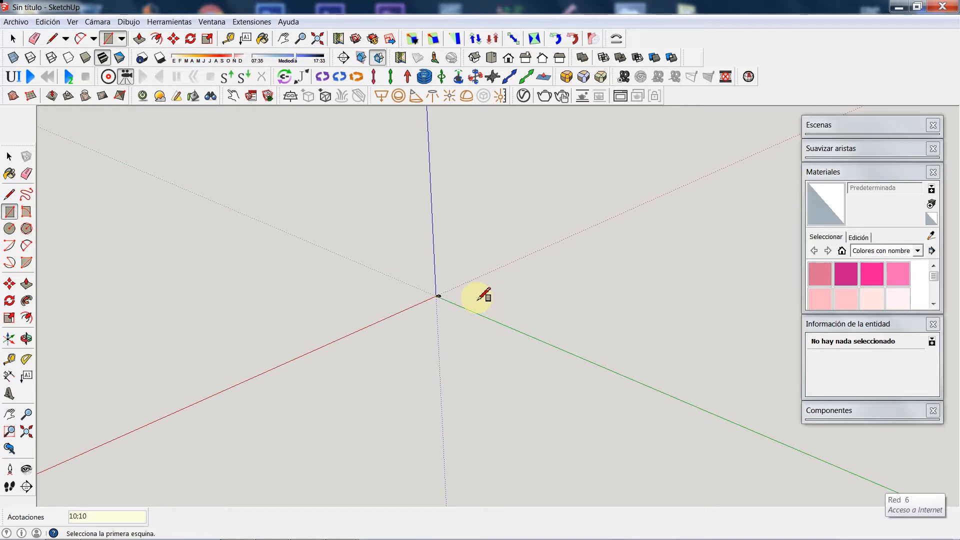
{"action": "scroll", "coordinate": [436, 294], "scroll_direction": "up", "scroll_amount": 5}
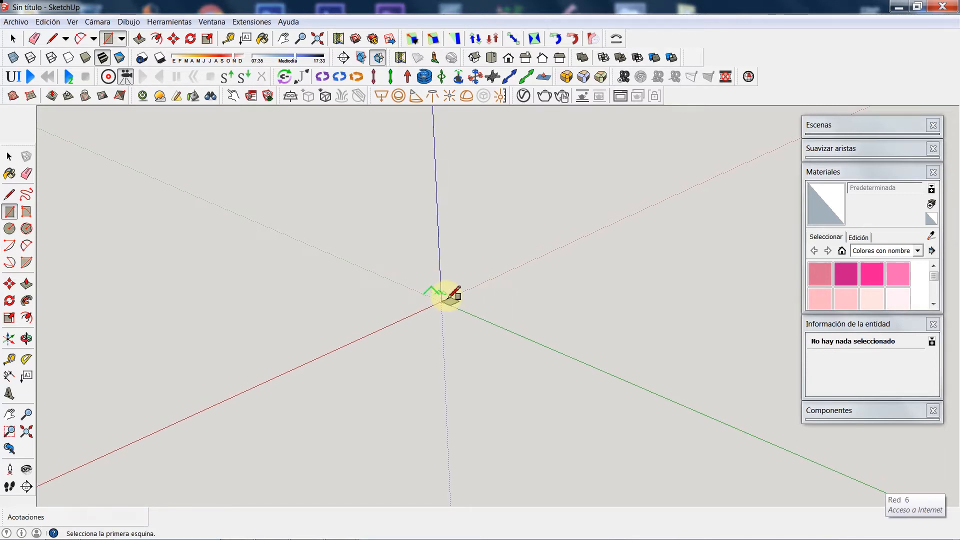
{"action": "scroll", "coordinate": [460, 307], "scroll_direction": "up", "scroll_amount": 6}
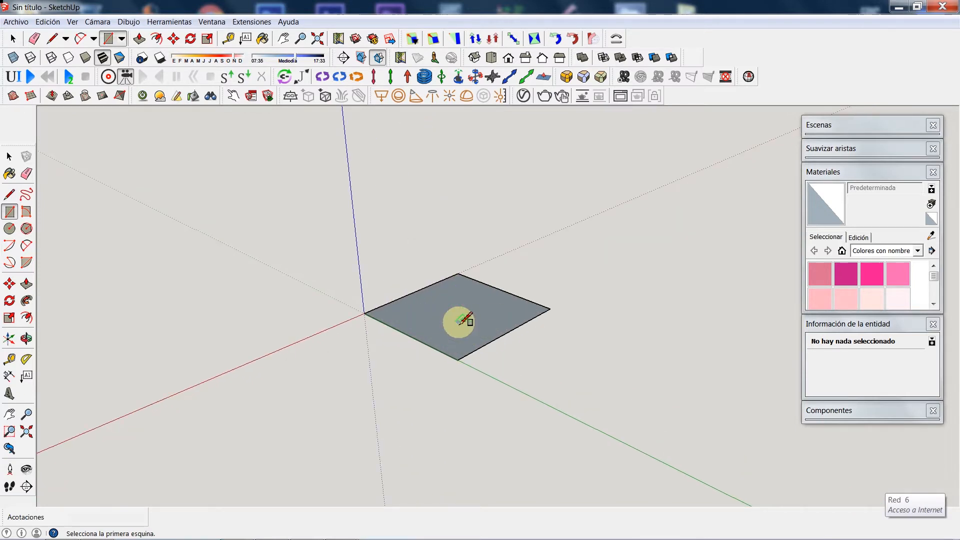
{"action": "scroll", "coordinate": [459, 321], "scroll_direction": "down", "scroll_amount": 1}
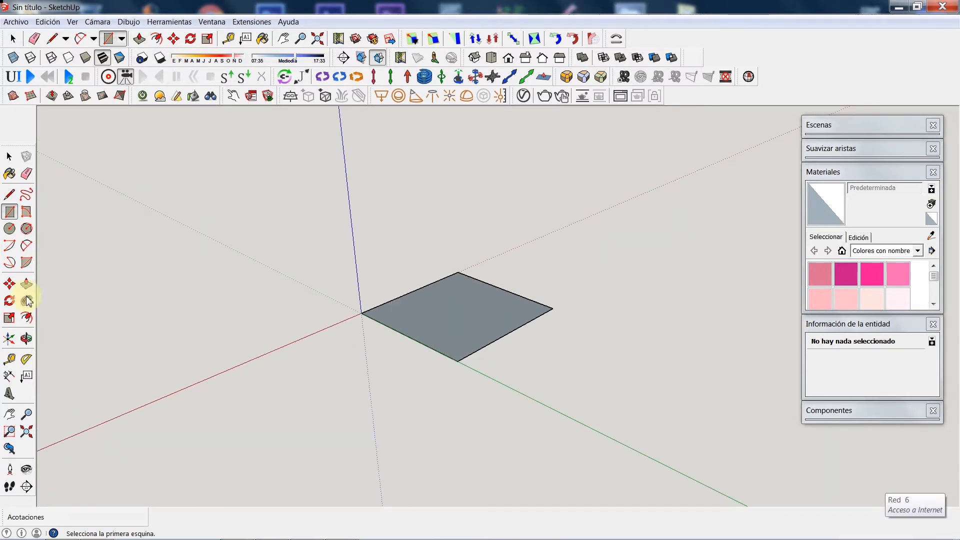
Step: Add linear dimensions to the two square edges that meet at the origin, placed outside the square
{"action": "left_click", "coordinate": [9, 380]}
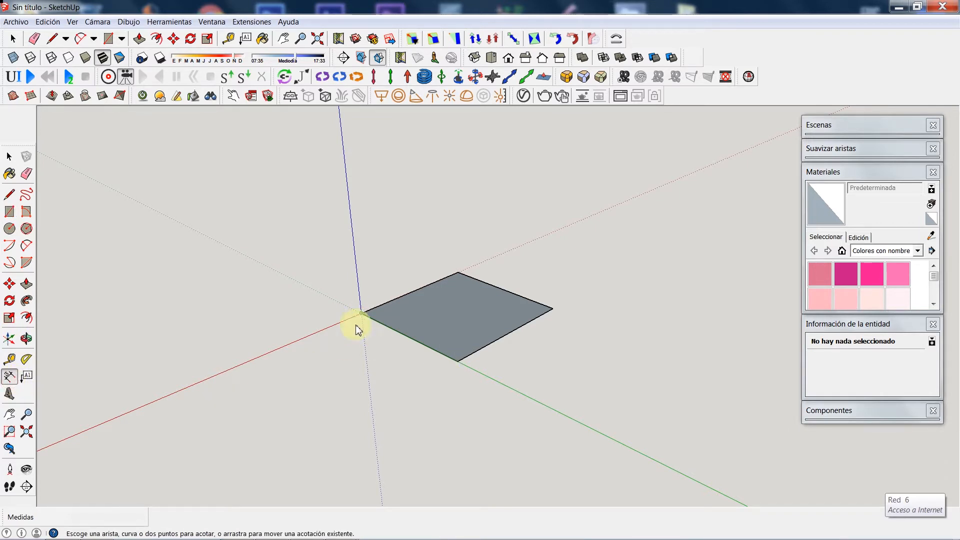
{"action": "left_click", "coordinate": [360, 315]}
{"action": "left_click", "coordinate": [452, 365]}
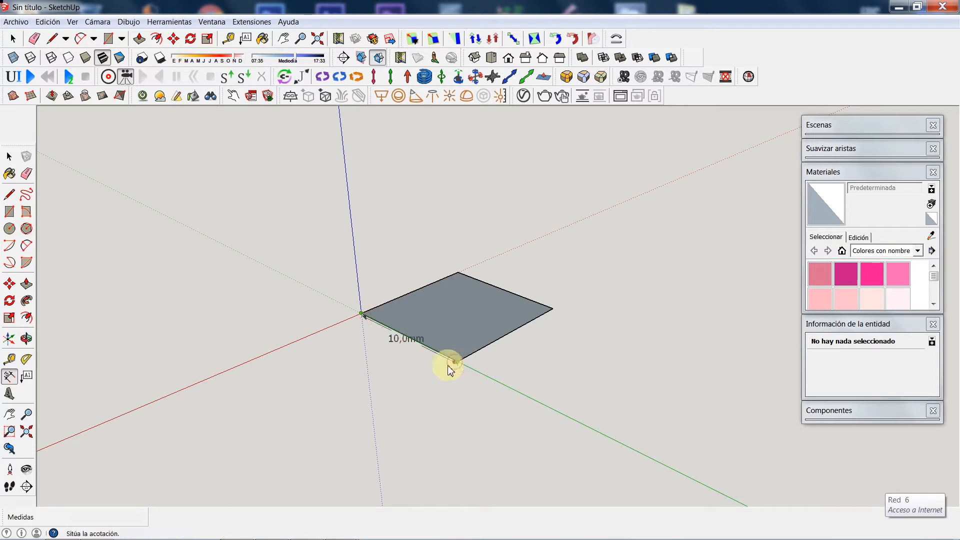
{"action": "left_click", "coordinate": [379, 401]}
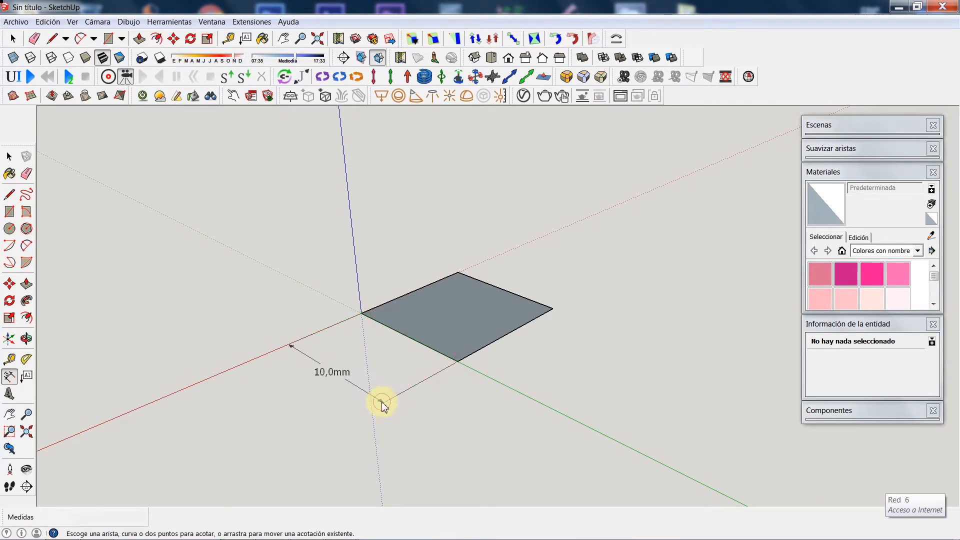
{"action": "left_click", "coordinate": [361, 313]}
{"action": "left_click", "coordinate": [459, 273]}
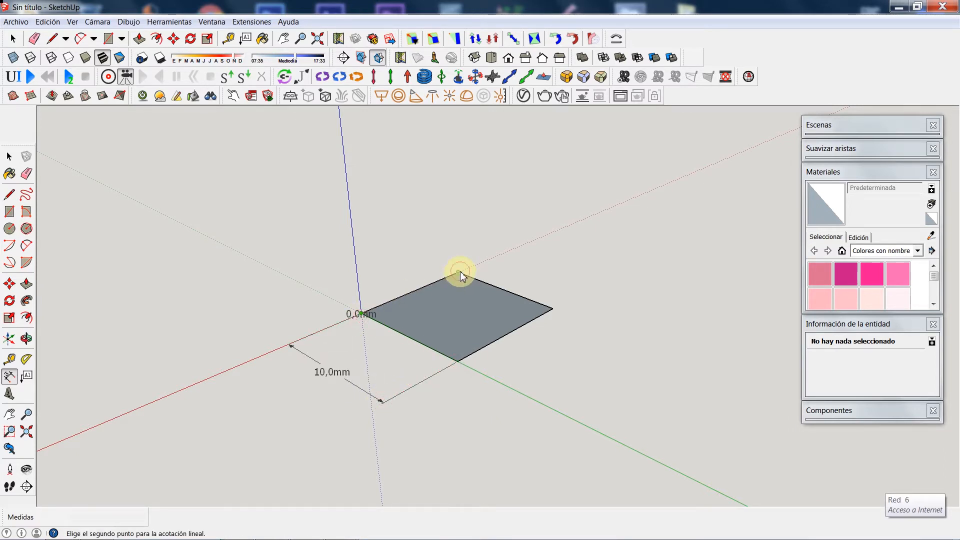
{"action": "left_click", "coordinate": [403, 253]}
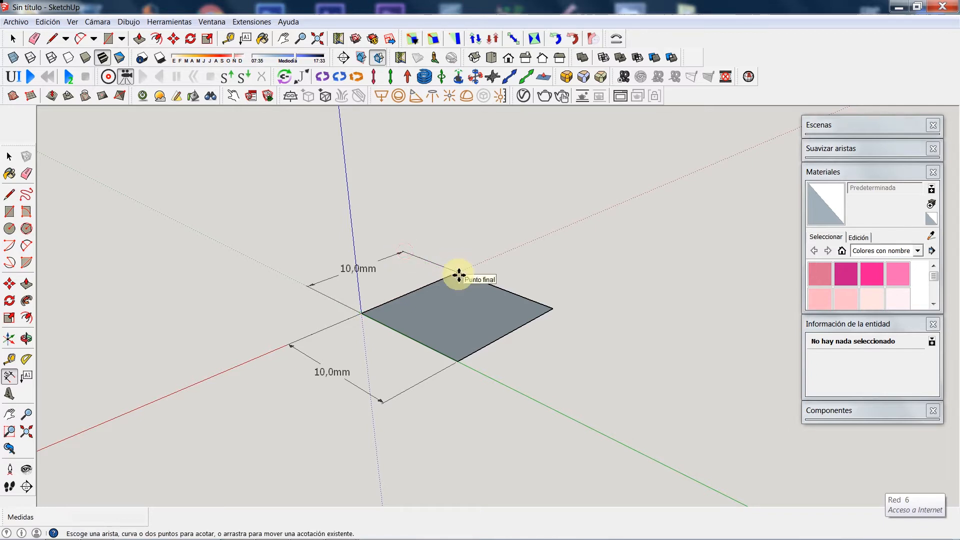
Step: Add linear dimensions to the two remaining square edges, placed outside the square
{"action": "left_click", "coordinate": [459, 274]}
{"action": "left_click", "coordinate": [460, 275]}
{"action": "left_click", "coordinate": [459, 273]}
{"action": "left_click", "coordinate": [460, 274]}
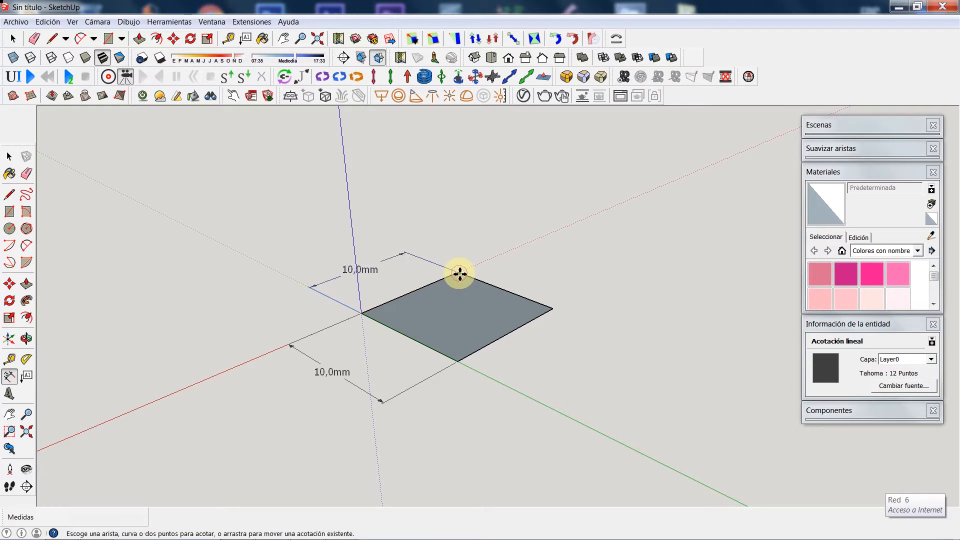
{"action": "left_click", "coordinate": [553, 309]}
{"action": "left_click", "coordinate": [458, 273]}
{"action": "left_click", "coordinate": [530, 256]}
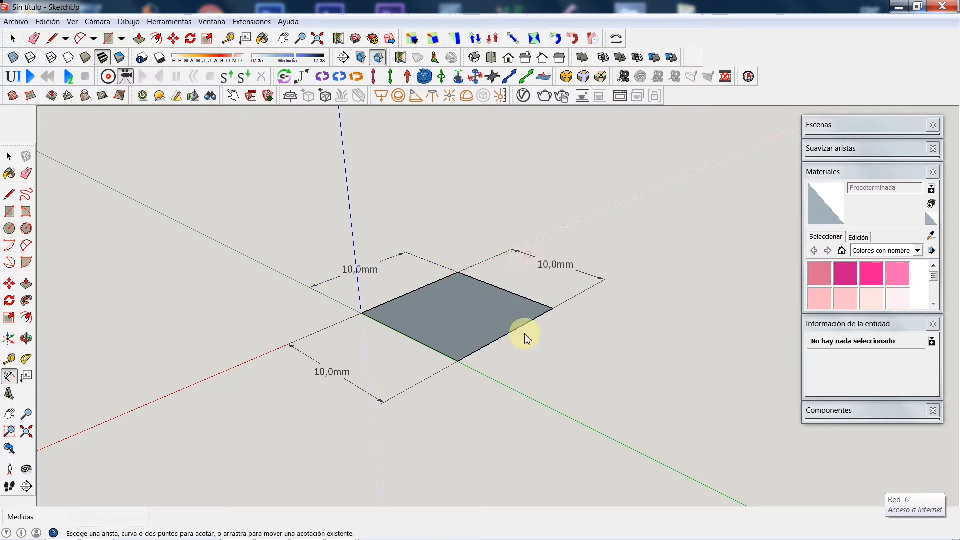
{"action": "left_click", "coordinate": [552, 310]}
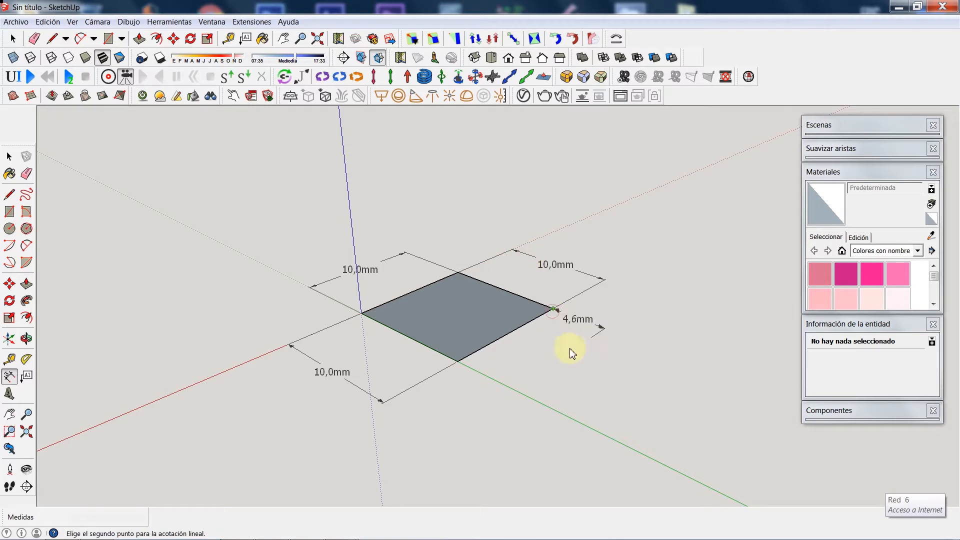
{"action": "left_click", "coordinate": [460, 362]}
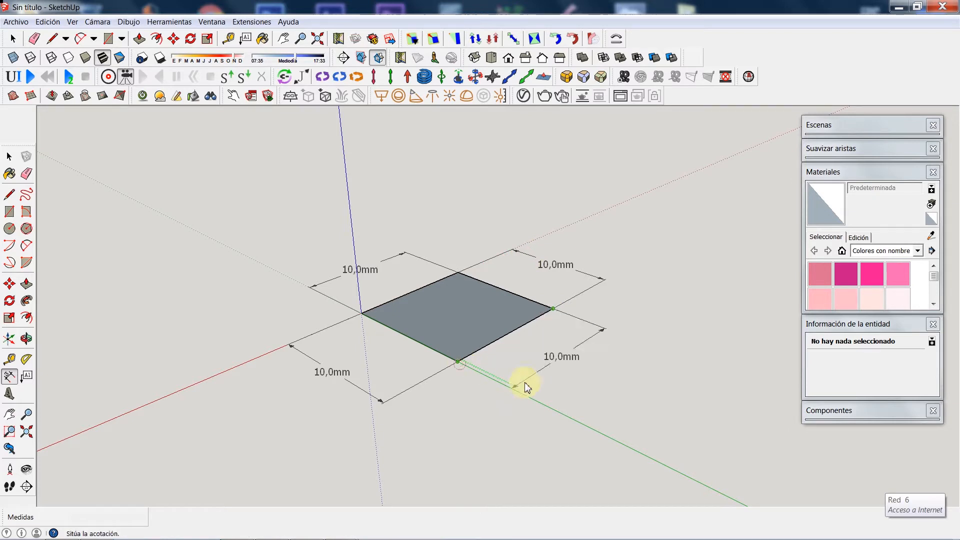
{"action": "left_click", "coordinate": [542, 392]}
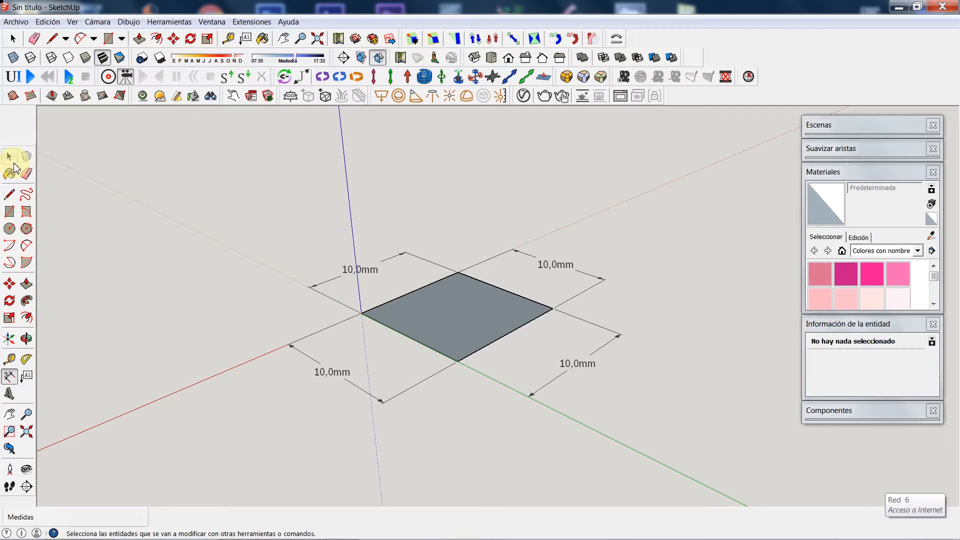
Step: Extrude the square face upward 10 mm with Push/Pull to form a cube
{"action": "left_click", "coordinate": [26, 284]}
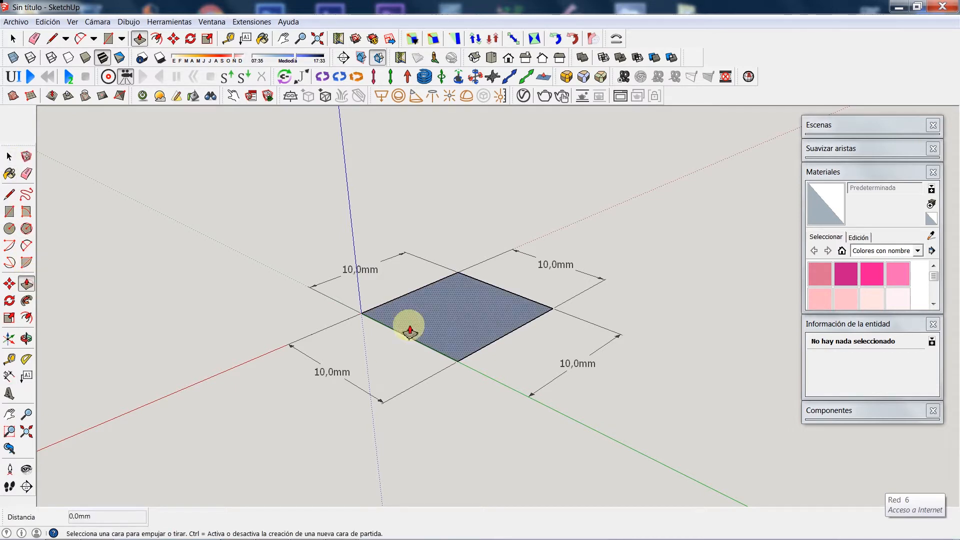
{"action": "left_click", "coordinate": [462, 336]}
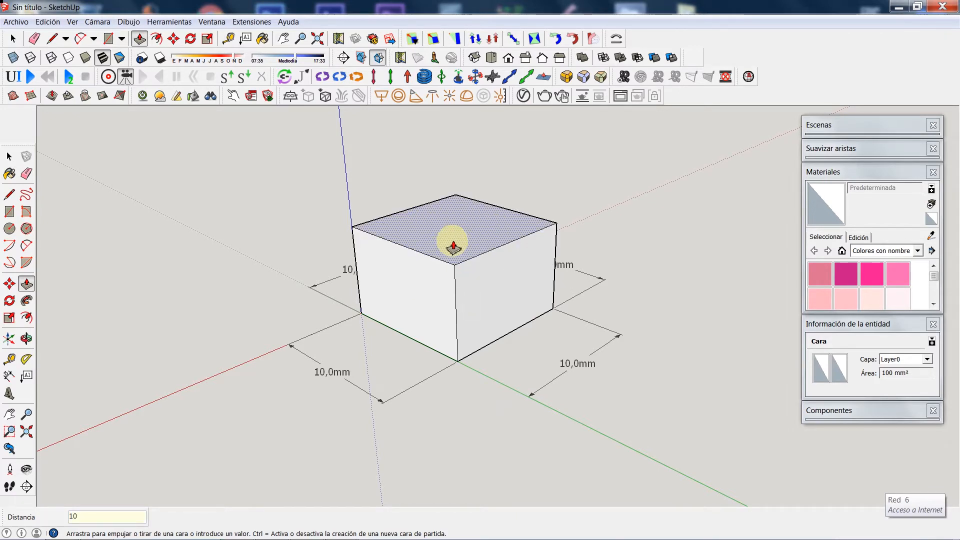
{"action": "key", "text": "Return"}
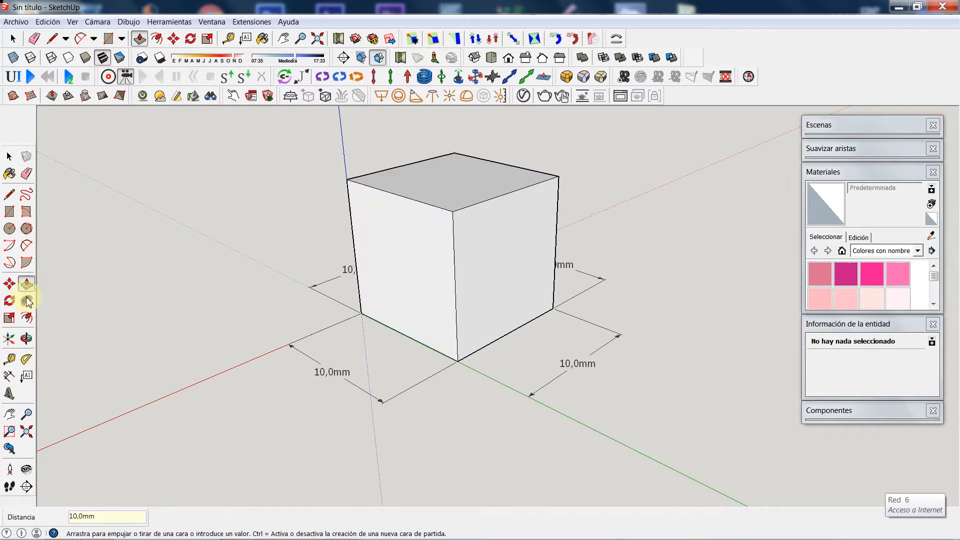
Step: Dimension the cube's height along the vertical edge at the origin and along the diagonally opposite vertical edge
{"action": "left_click", "coordinate": [9, 375]}
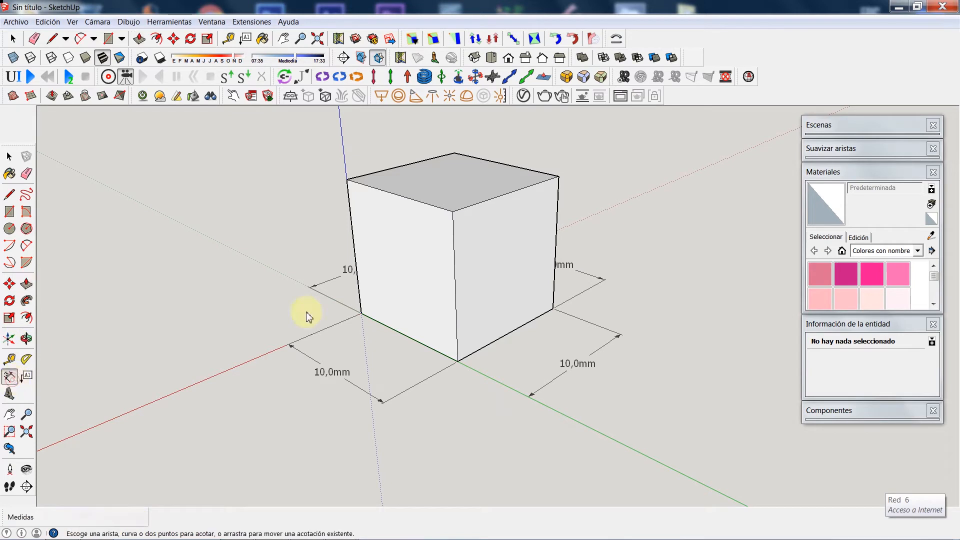
{"action": "left_click", "coordinate": [362, 315]}
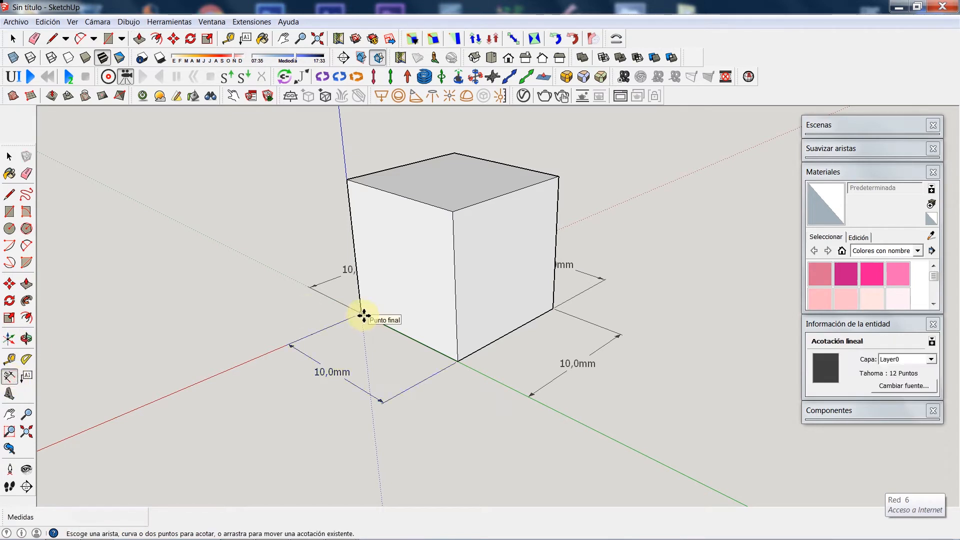
{"action": "left_click", "coordinate": [364, 315]}
{"action": "left_click", "coordinate": [362, 314]}
{"action": "left_click", "coordinate": [347, 179]}
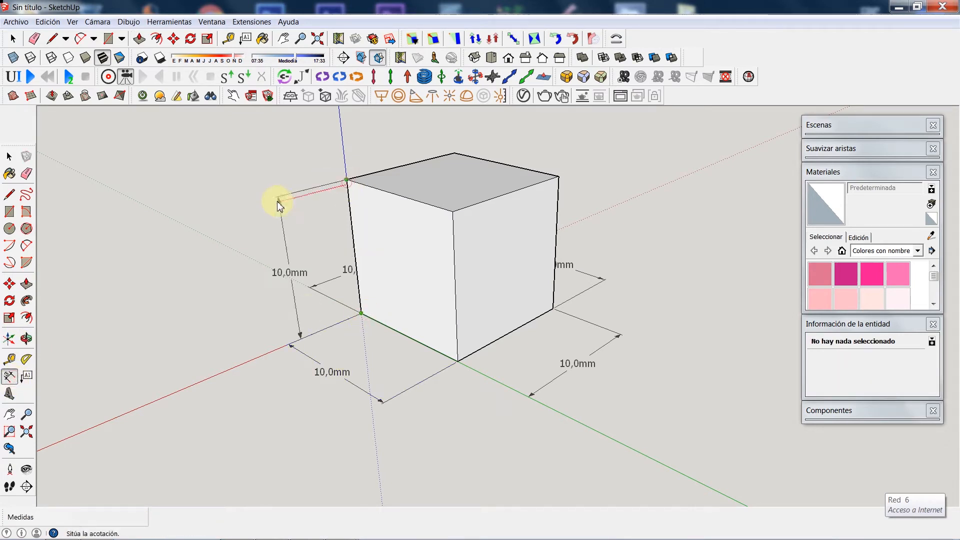
{"action": "left_click", "coordinate": [265, 207]}
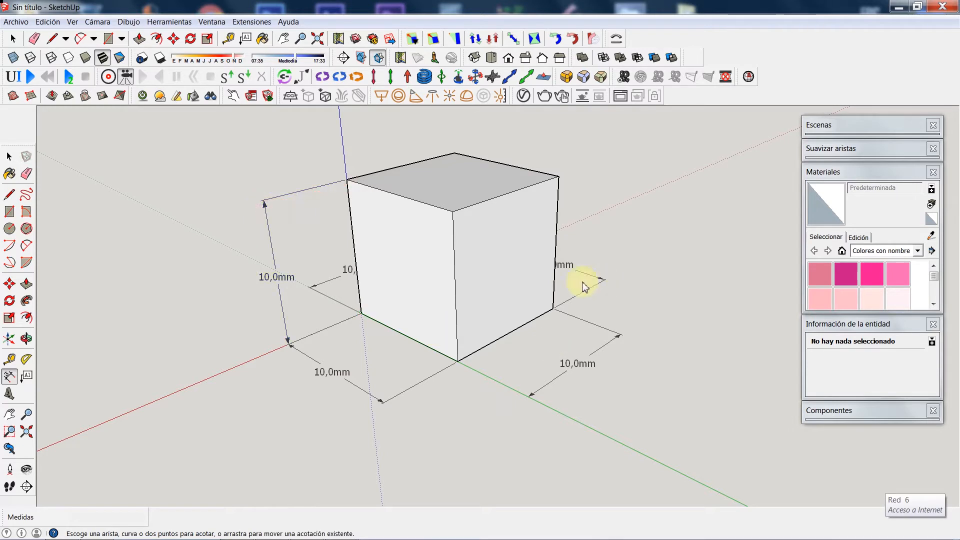
{"action": "left_click", "coordinate": [559, 176]}
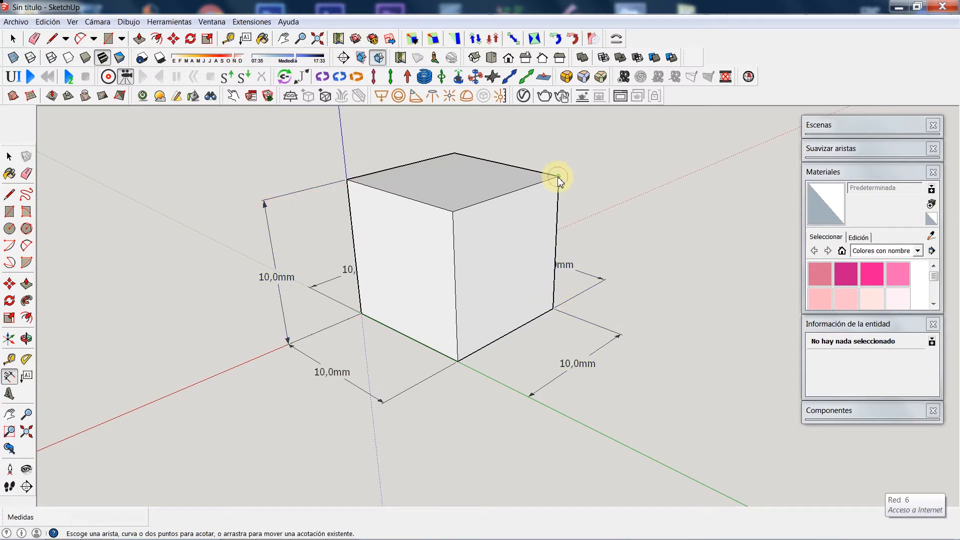
{"action": "left_click", "coordinate": [553, 308]}
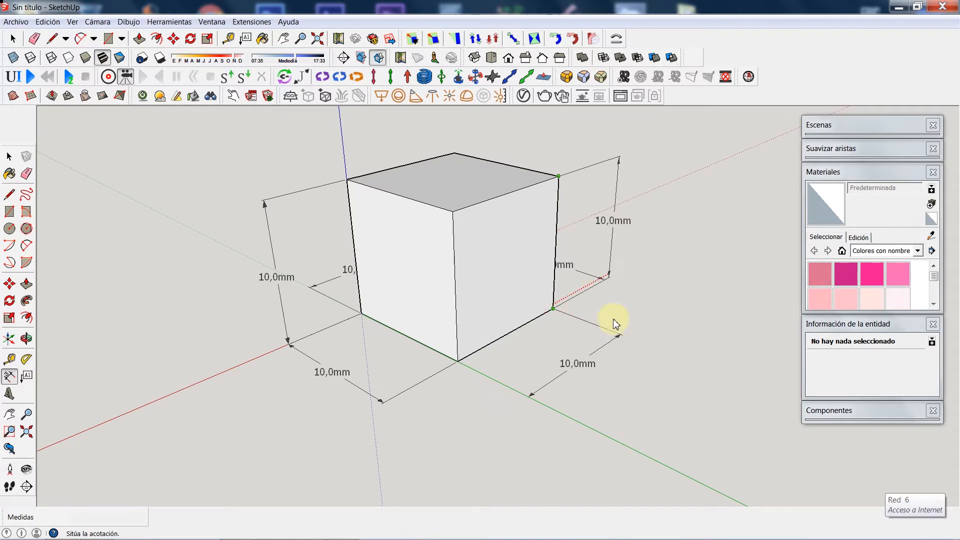
{"action": "left_click", "coordinate": [620, 336]}
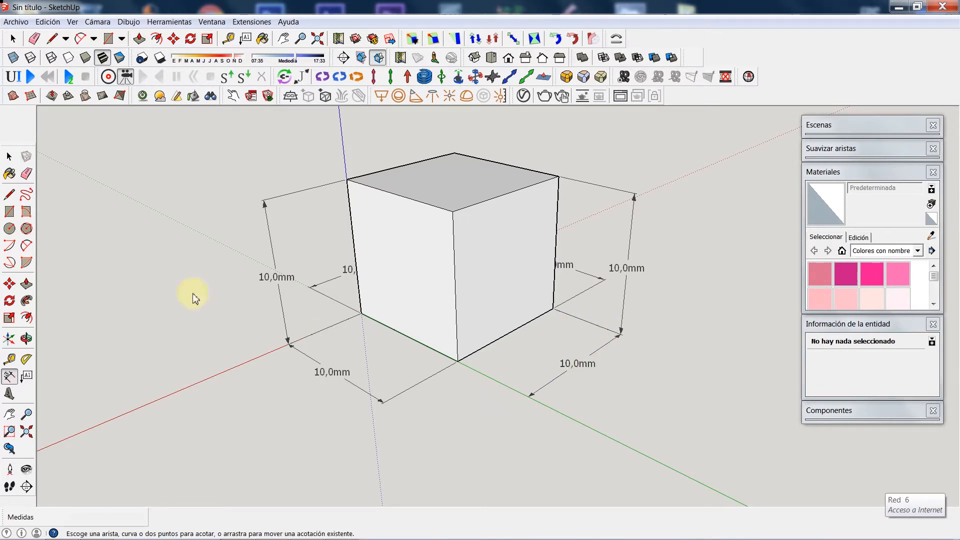
Step: Select all of the cube's connected geometry, without the dimensions, and make it a group
{"action": "left_click", "coordinate": [8, 155]}
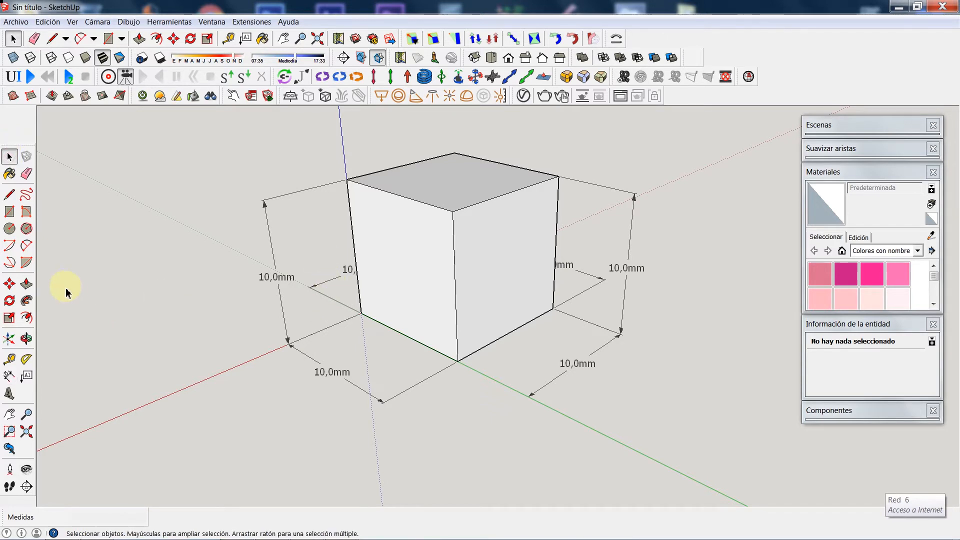
{"action": "left_click", "coordinate": [26, 339]}
{"action": "left_click_drag", "start_coordinate": [150, 336], "coordinate": [166, 285]}
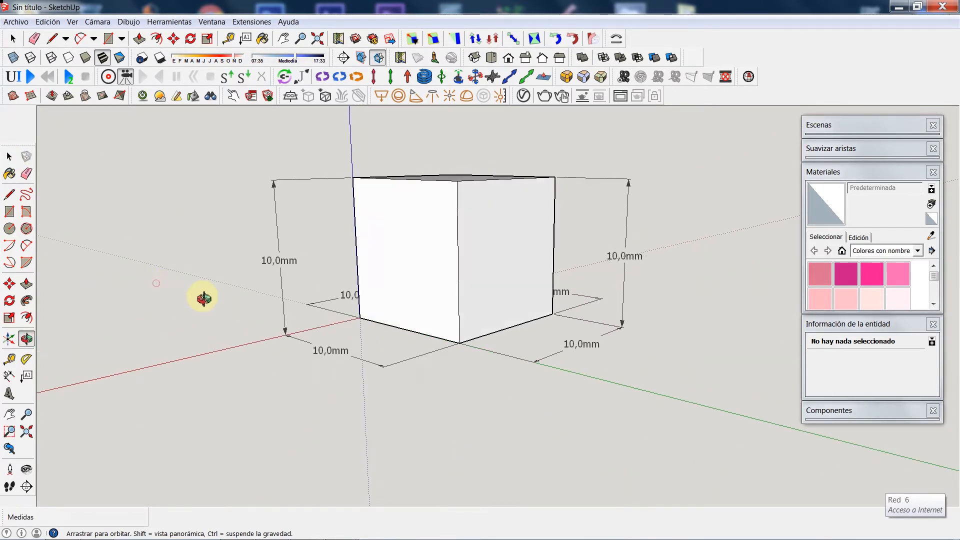
{"action": "left_click_drag", "start_coordinate": [435, 285], "coordinate": [453, 356]}
{"action": "left_click", "coordinate": [8, 158]}
{"action": "left_click", "coordinate": [445, 203]}
{"action": "triple_click", "coordinate": [446, 211]}
{"action": "right_click", "coordinate": [447, 211]}
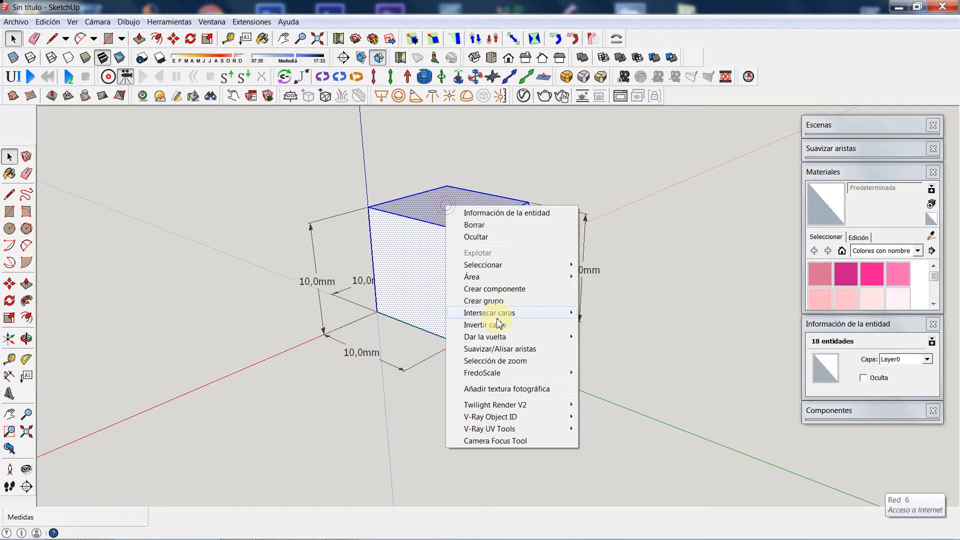
{"action": "left_click", "coordinate": [499, 303]}
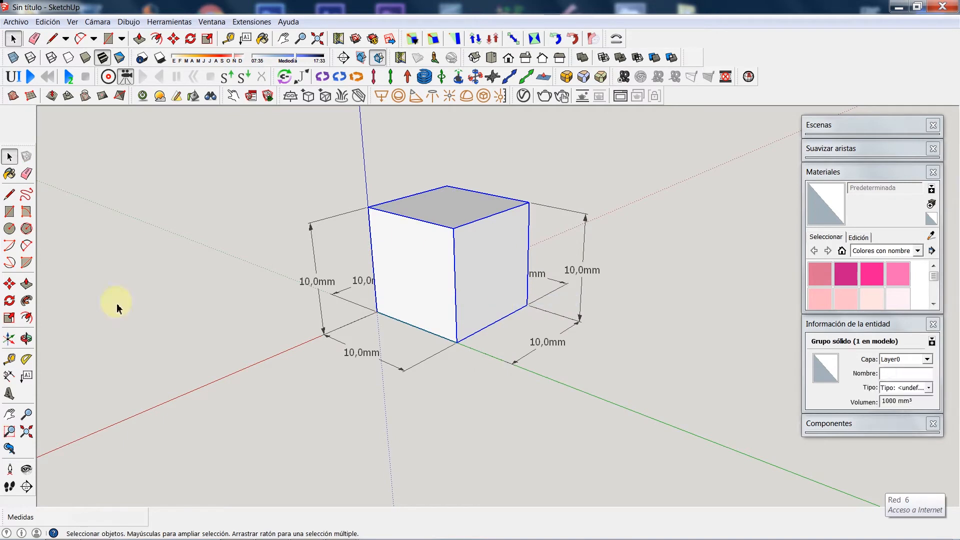
Step: Scale the cube group uniformly from a top corner to 20 mm per side
{"action": "left_click", "coordinate": [9, 318]}
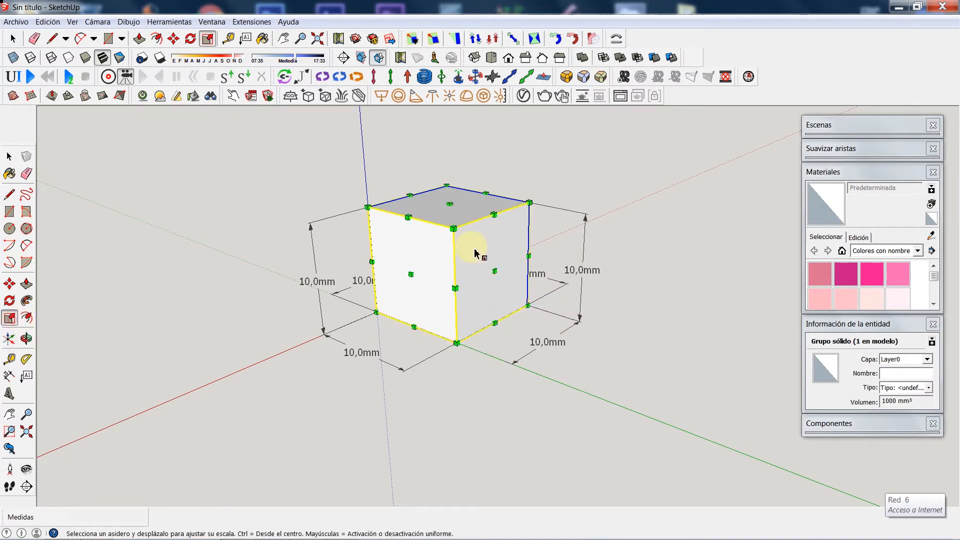
{"action": "left_click_drag", "start_coordinate": [450, 205], "coordinate": [435, 218]}
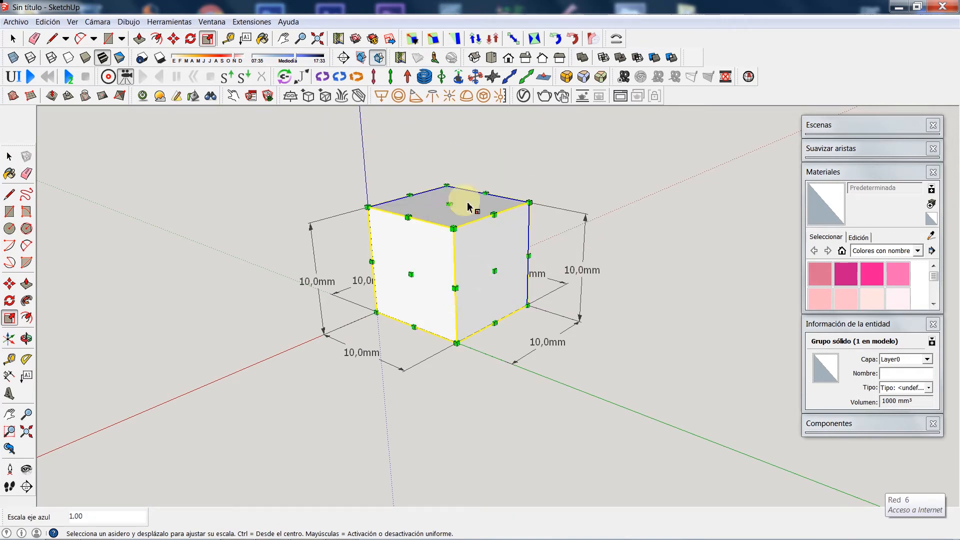
{"action": "left_click_drag", "start_coordinate": [534, 199], "coordinate": [740, 150]}
{"action": "scroll", "coordinate": [500, 232], "scroll_direction": "down", "scroll_amount": 5}
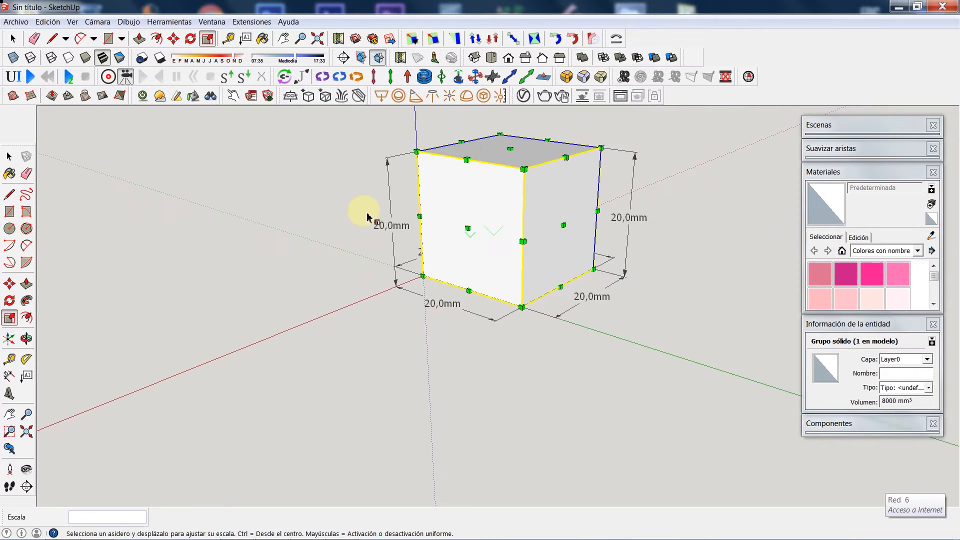
{"action": "left_click", "coordinate": [27, 339]}
{"action": "left_click_drag", "start_coordinate": [391, 245], "coordinate": [413, 260]}
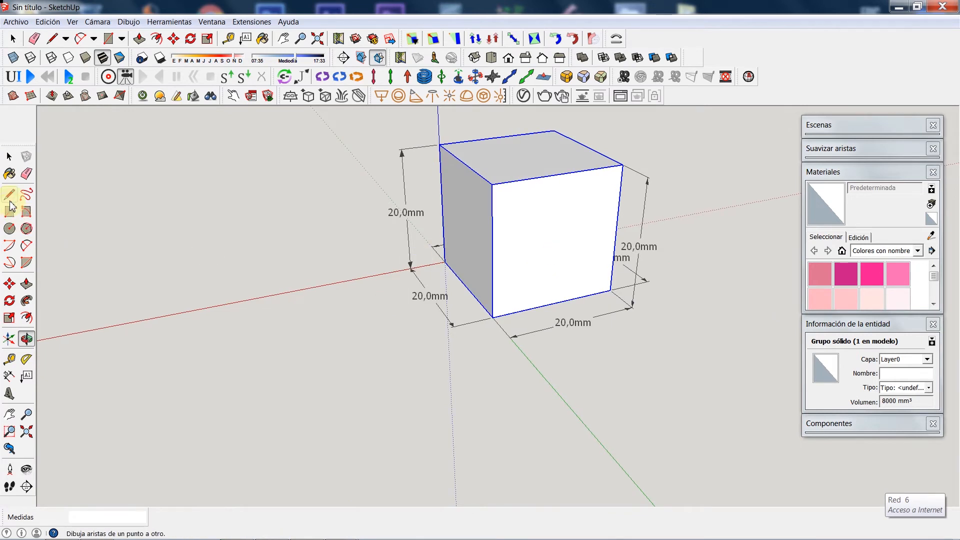
{"action": "left_click_drag", "start_coordinate": [465, 250], "coordinate": [557, 214]}
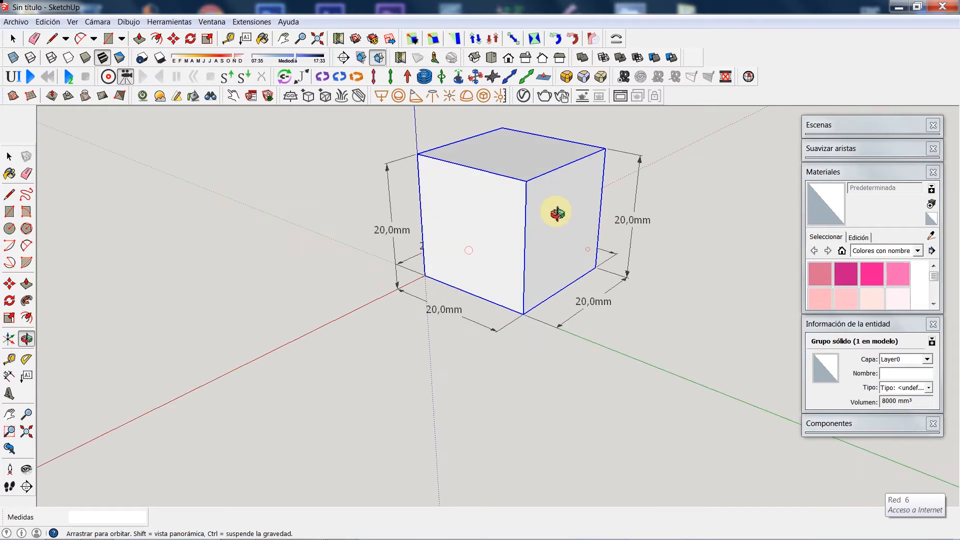
Step: Place a tape-measure guide from the cube's nearest top corner 10 mm along the adjoining right-hand top edge to its midpoint
{"action": "left_click_drag", "start_coordinate": [540, 163], "coordinate": [500, 220]}
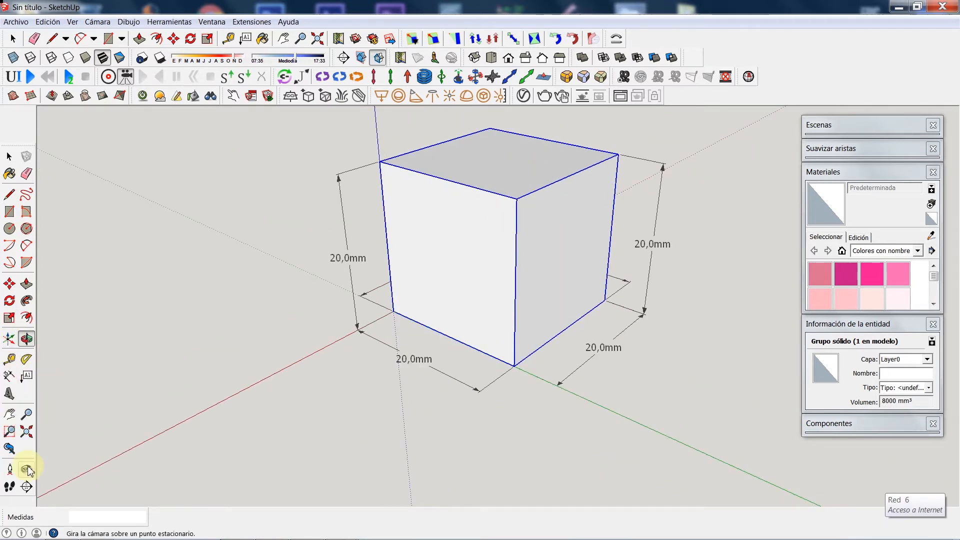
{"action": "left_click", "coordinate": [9, 157]}
{"action": "scroll", "coordinate": [435, 370], "scroll_direction": "down", "scroll_amount": 2}
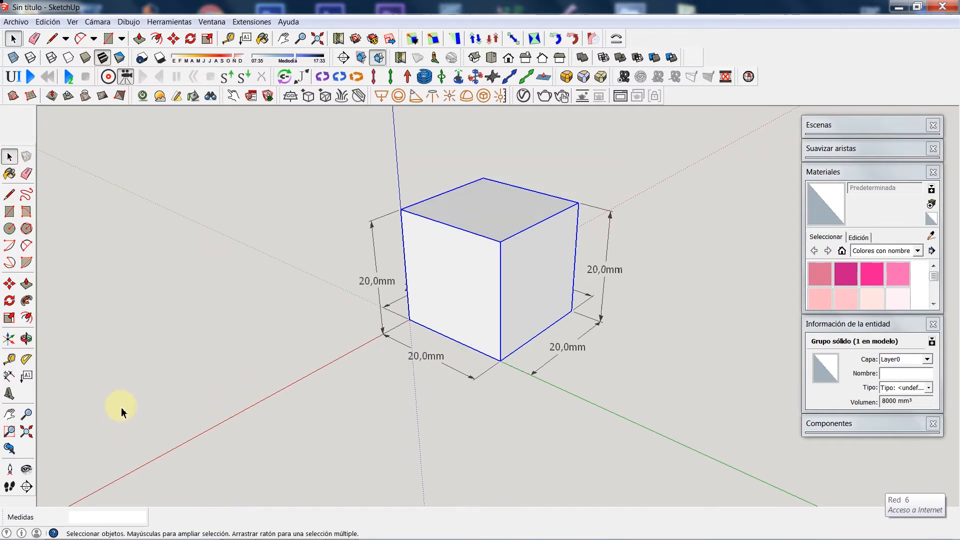
{"action": "left_click", "coordinate": [9, 361]}
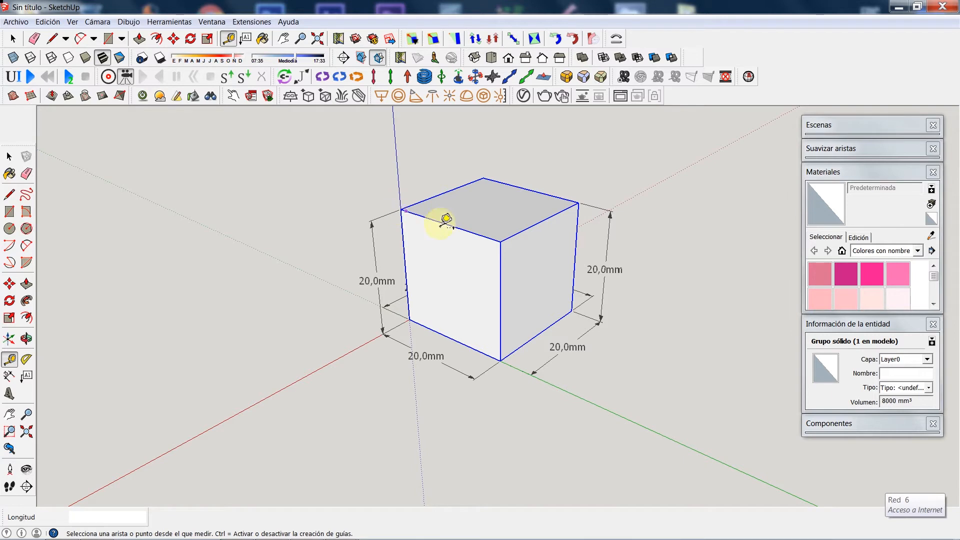
{"action": "left_click", "coordinate": [500, 242]}
{"action": "left_click", "coordinate": [579, 203]}
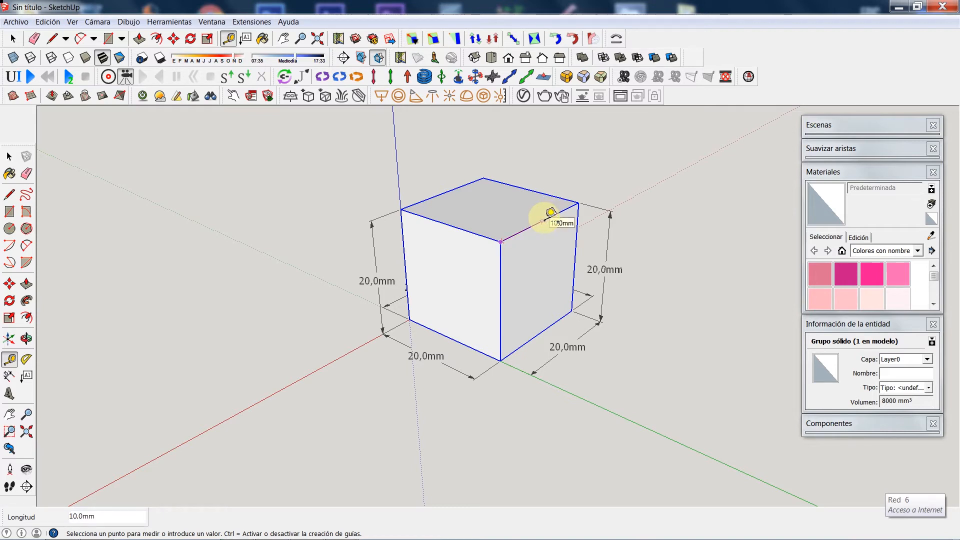
{"action": "left_click", "coordinate": [546, 216]}
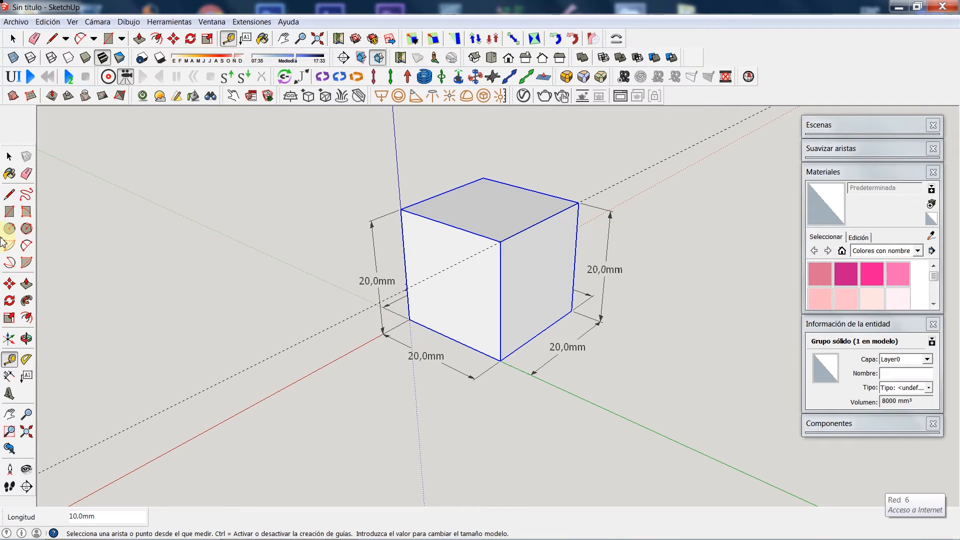
Step: Draw a line across the top face from the right-hand top edge's midpoint to the midpoint of the opposite edge
{"action": "left_click", "coordinate": [9, 194]}
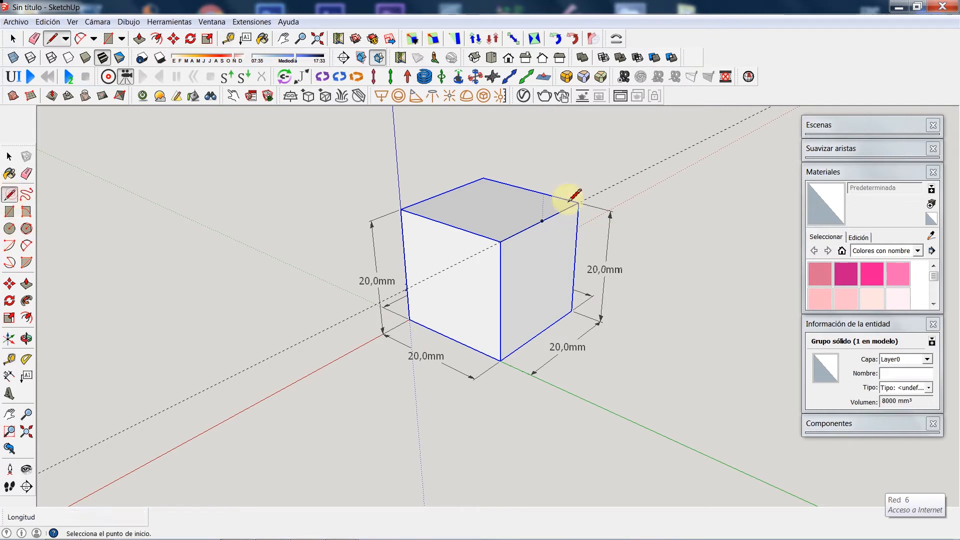
{"action": "left_click", "coordinate": [541, 220]}
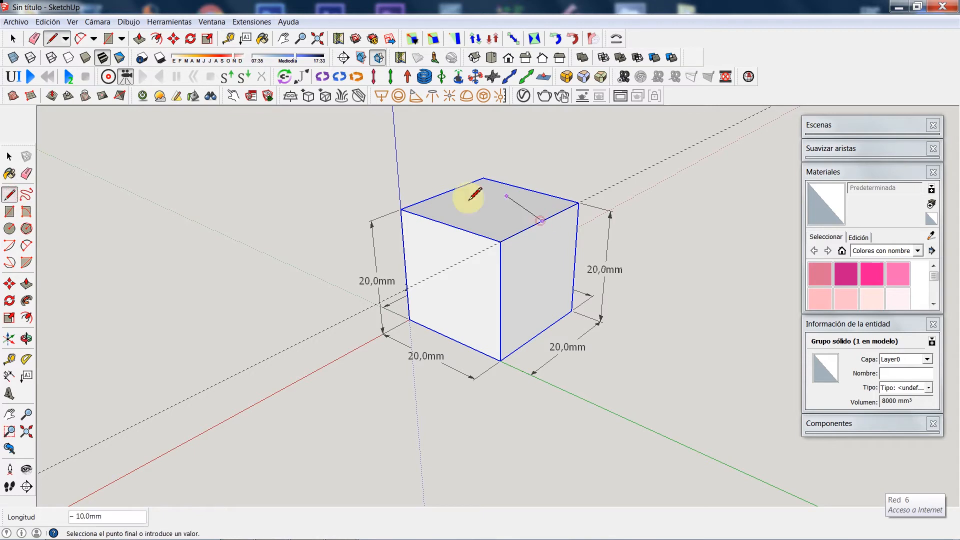
{"action": "left_click", "coordinate": [445, 192]}
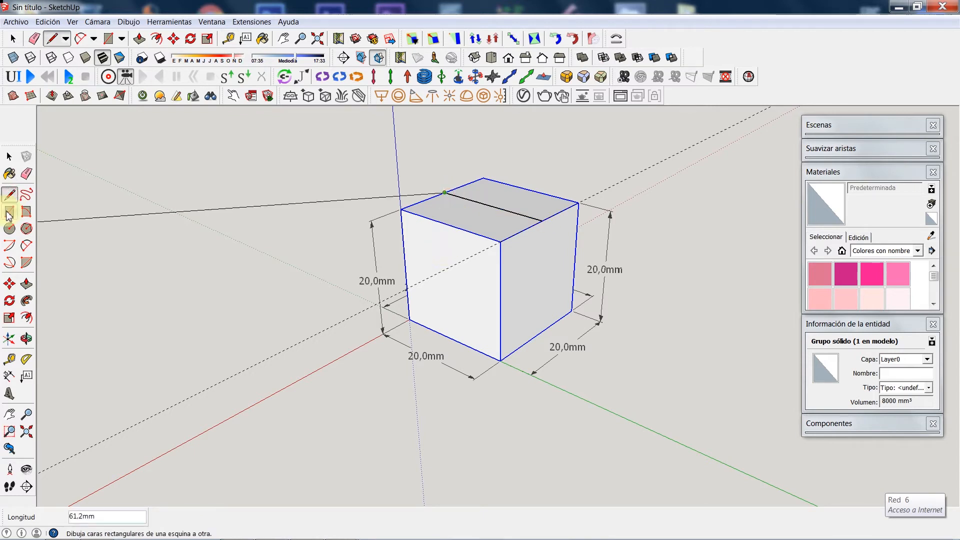
{"action": "left_click", "coordinate": [9, 157]}
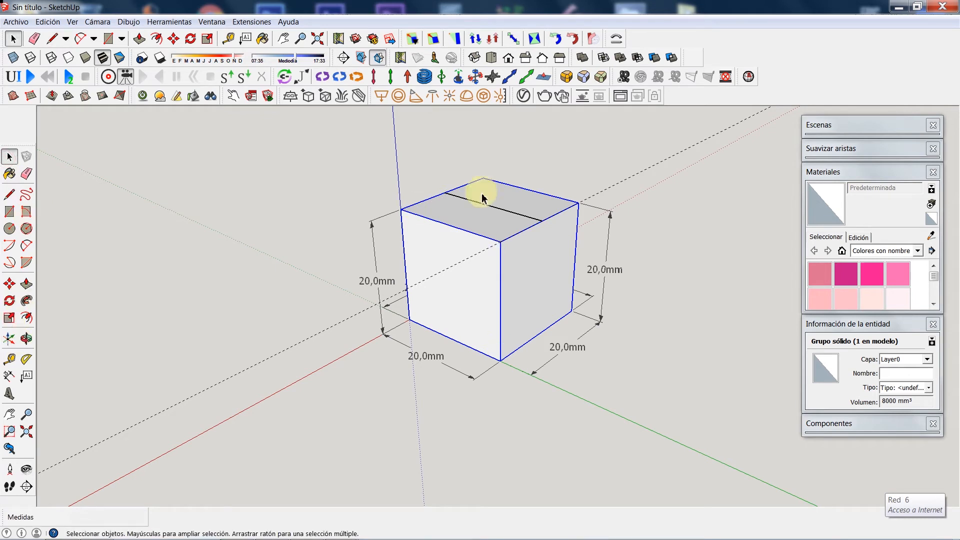
Step: Place a guide point 2 mm from the nearest top corner along the right-hand top edge
{"action": "left_click", "coordinate": [10, 359]}
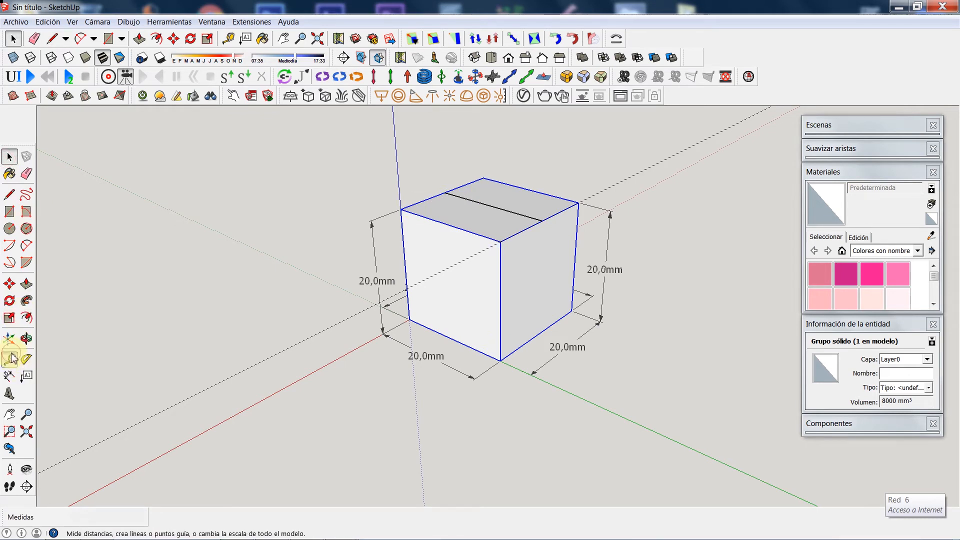
{"action": "left_click", "coordinate": [501, 241]}
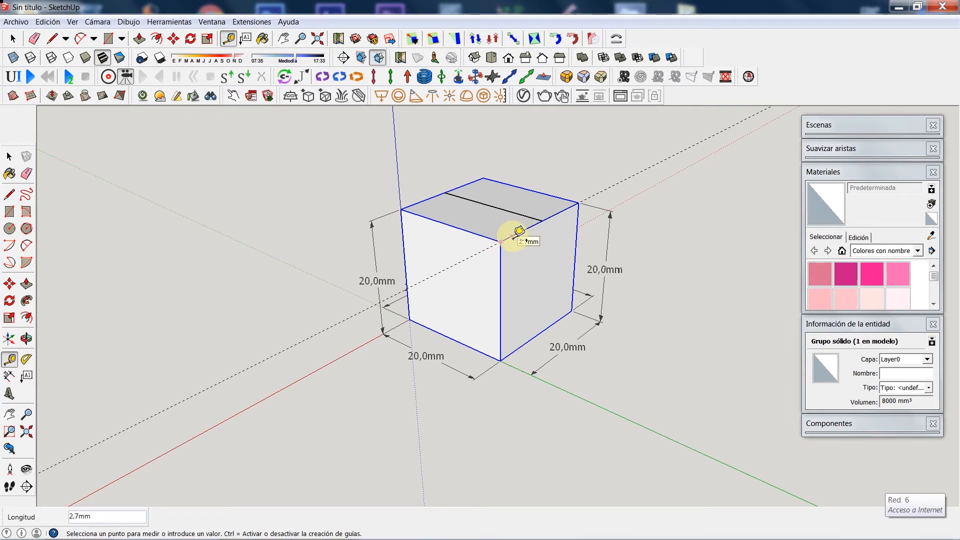
{"action": "type", "text": "2"}
{"action": "key", "text": "Return"}
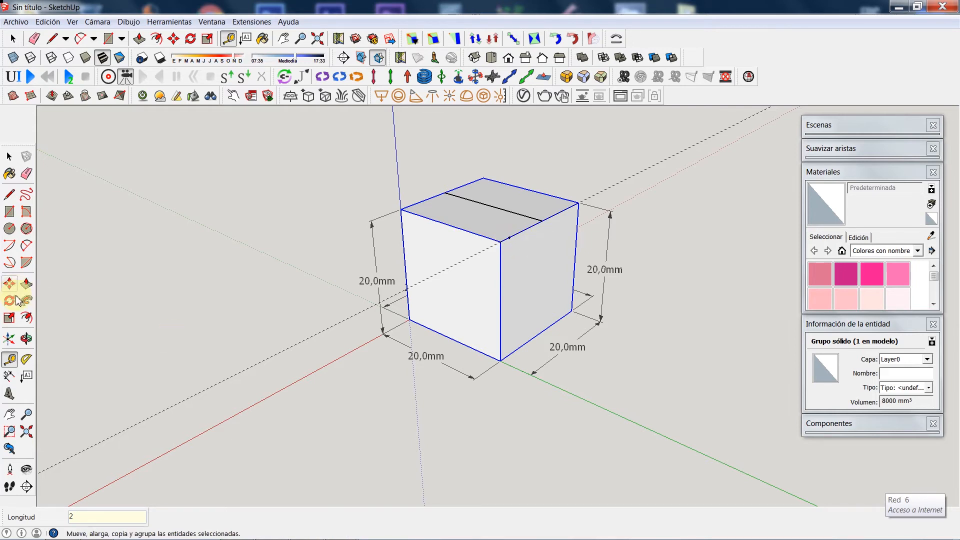
Step: Draw a line across the top face from the 2 mm guide point to the opposite edge, parallel to the front edge
{"action": "scroll", "coordinate": [546, 232], "scroll_direction": "up", "scroll_amount": 4}
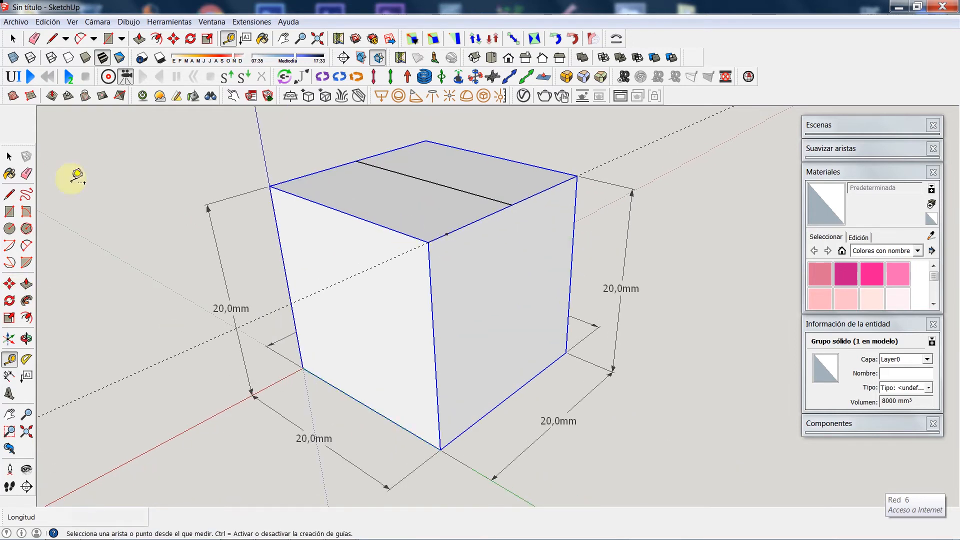
{"action": "left_click", "coordinate": [9, 157]}
{"action": "scroll", "coordinate": [452, 243], "scroll_direction": "up", "scroll_amount": 2}
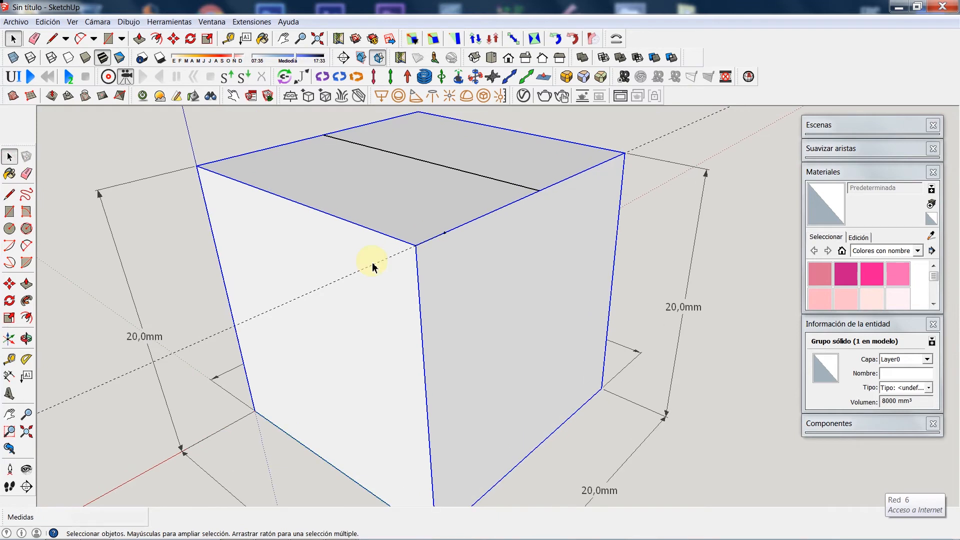
{"action": "left_click", "coordinate": [373, 264]}
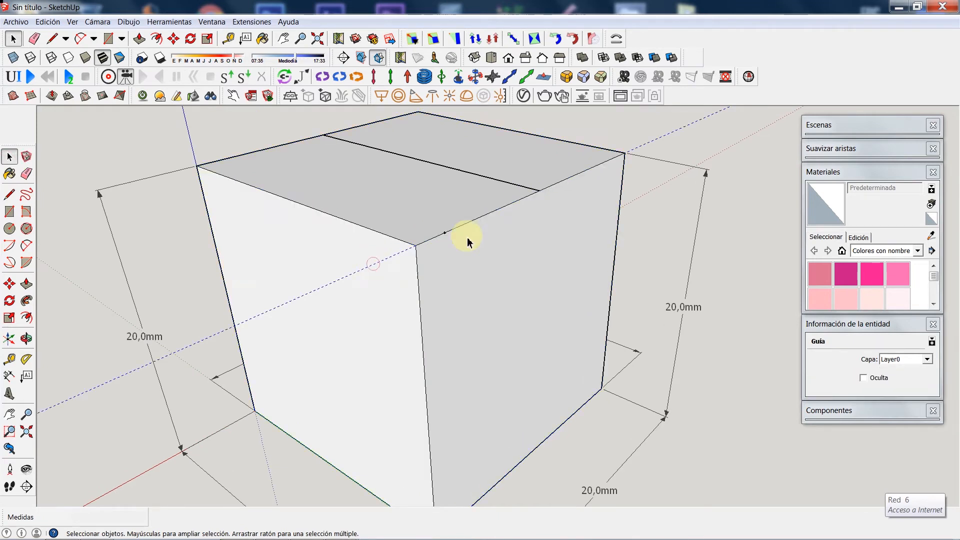
{"action": "scroll", "coordinate": [450, 225], "scroll_direction": "down", "scroll_amount": 1}
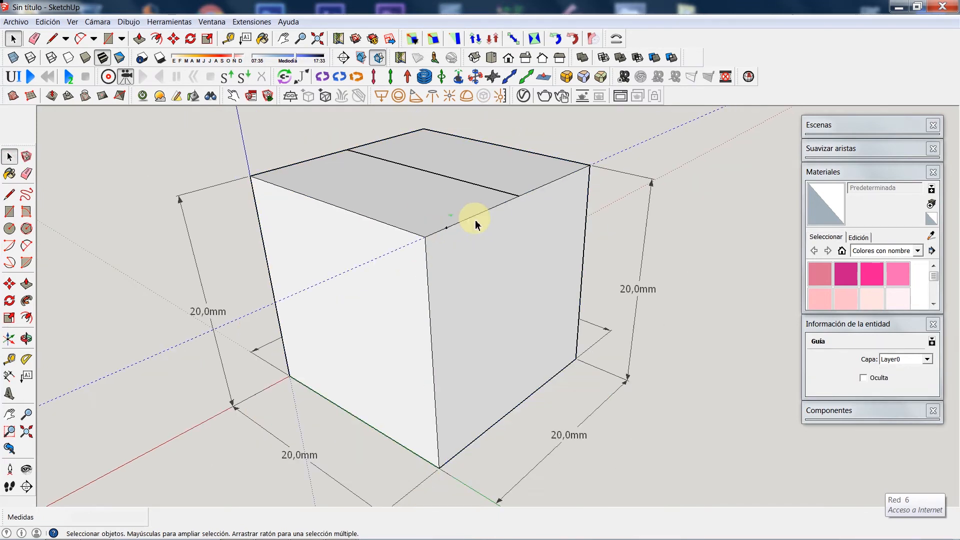
{"action": "scroll", "coordinate": [617, 278], "scroll_direction": "down", "scroll_amount": 2}
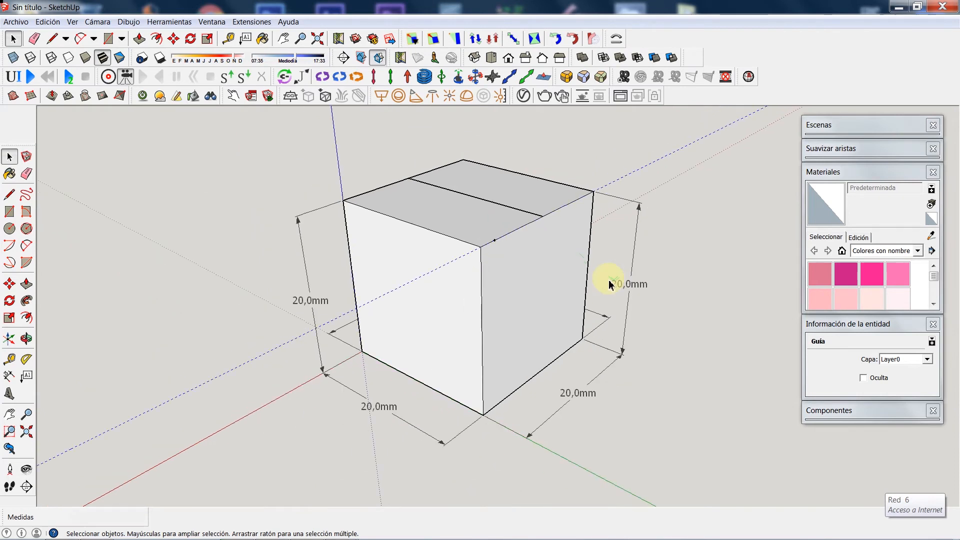
{"action": "left_click", "coordinate": [9, 194]}
{"action": "left_click", "coordinate": [493, 240]}
{"action": "left_click", "coordinate": [357, 195]}
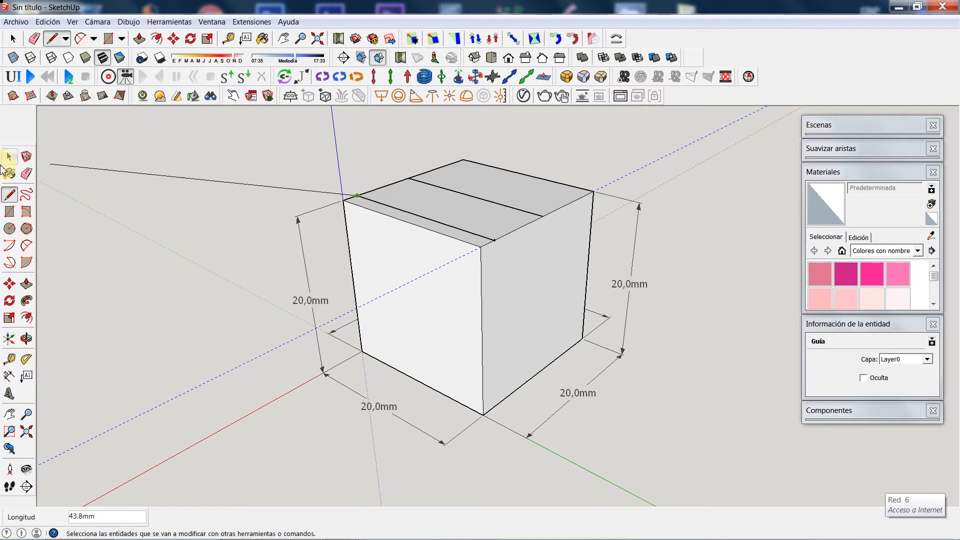
{"action": "left_click", "coordinate": [8, 158]}
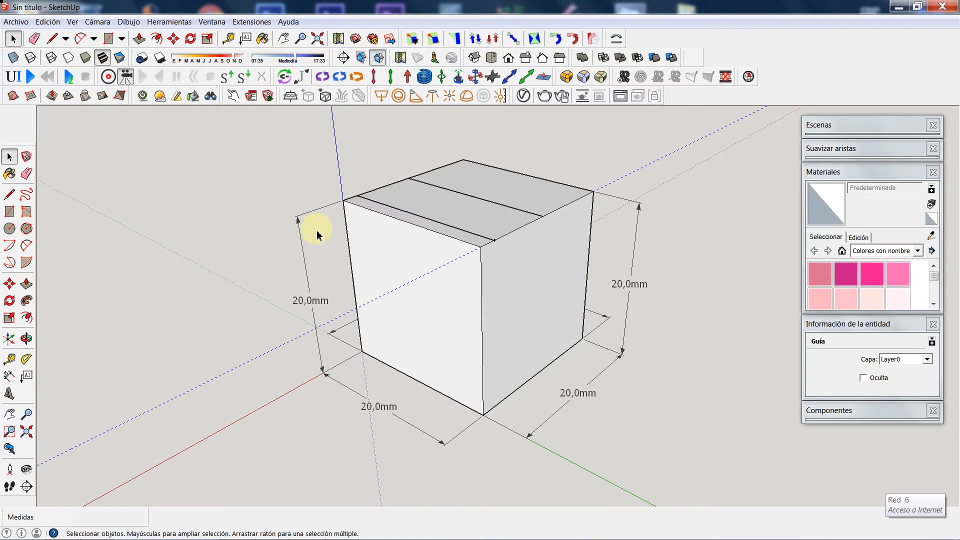
Step: Draw a diagonal line on the top face from the 2 mm guide point to the far end of the middle line
{"action": "scroll", "coordinate": [486, 240], "scroll_direction": "up", "scroll_amount": 10}
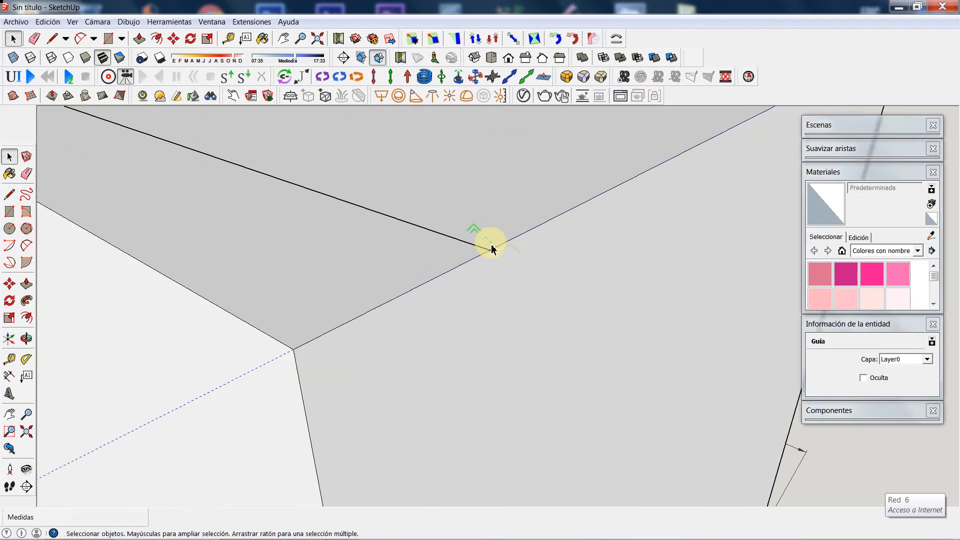
{"action": "scroll", "coordinate": [487, 255], "scroll_direction": "down", "scroll_amount": 10}
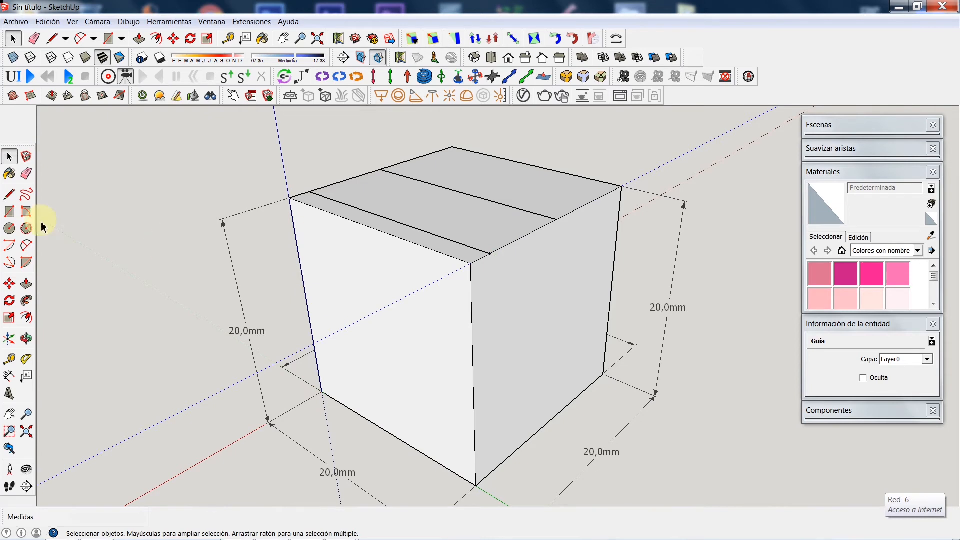
{"action": "left_click", "coordinate": [11, 199]}
{"action": "left_click", "coordinate": [490, 254]}
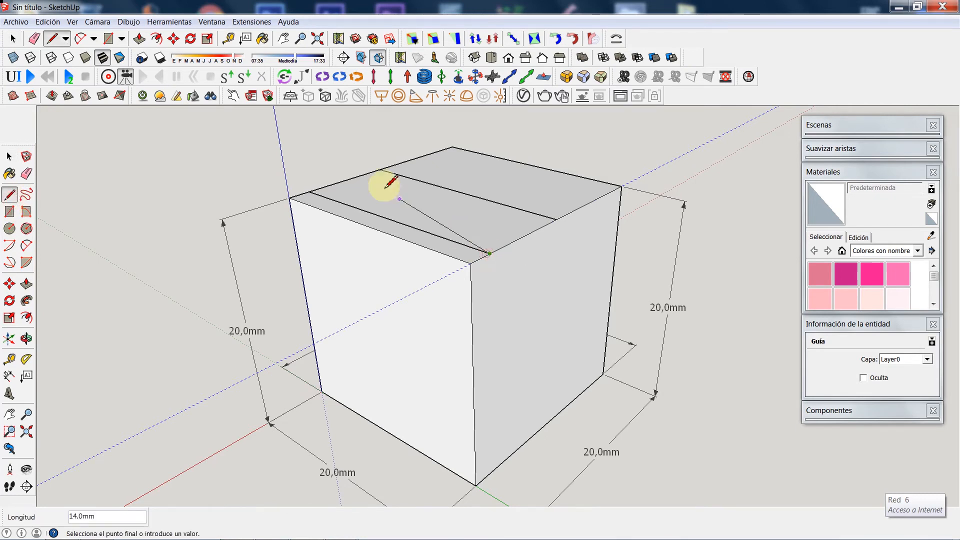
{"action": "left_click", "coordinate": [380, 170]}
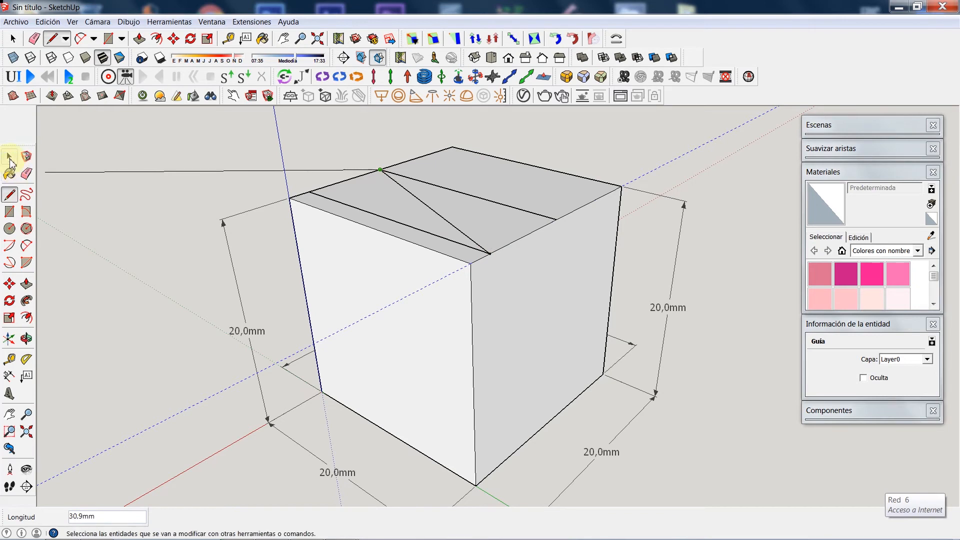
{"action": "key", "text": "space"}
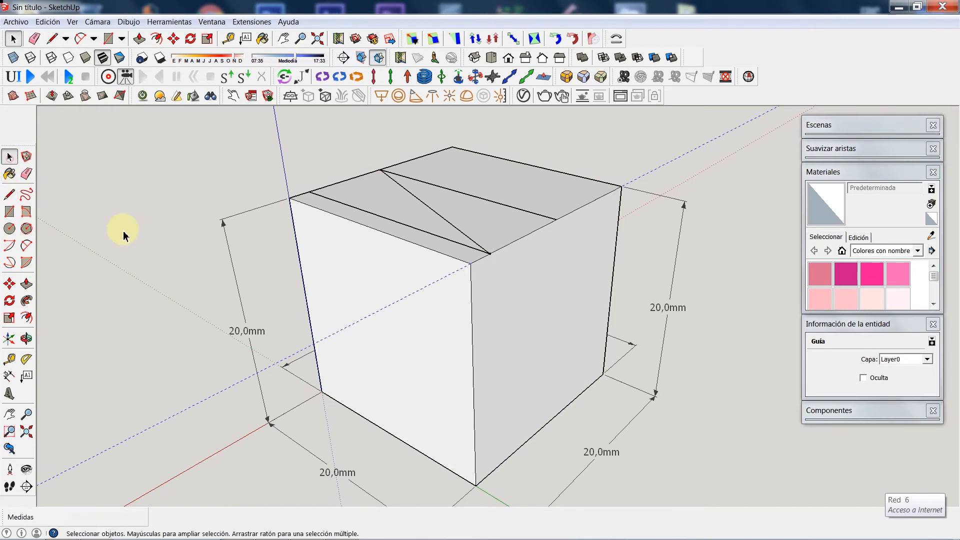
Step: Start a tape measurement at the guide point near the nearest top corner and leave it without adding a guide
{"action": "left_click", "coordinate": [11, 360]}
{"action": "left_click", "coordinate": [489, 254]}
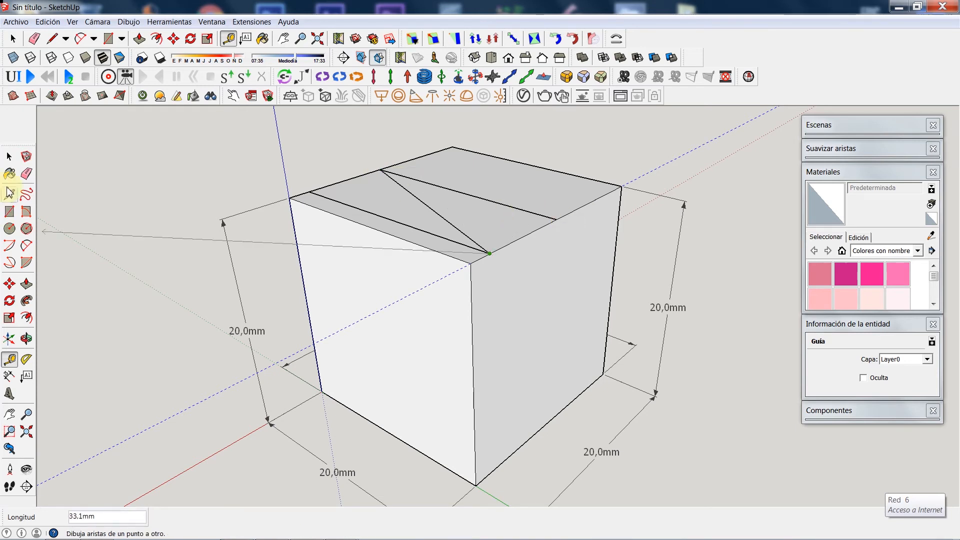
{"action": "left_click", "coordinate": [9, 156]}
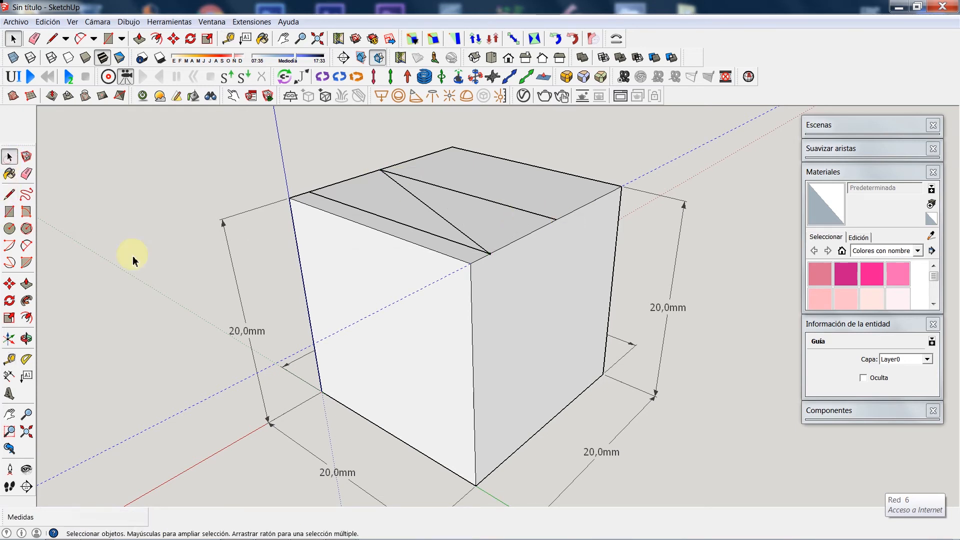
Step: Measure the angle at the front face's upper left corner between the front top edge and the 2 mm guide point with the Protractor
{"action": "left_click", "coordinate": [26, 365]}
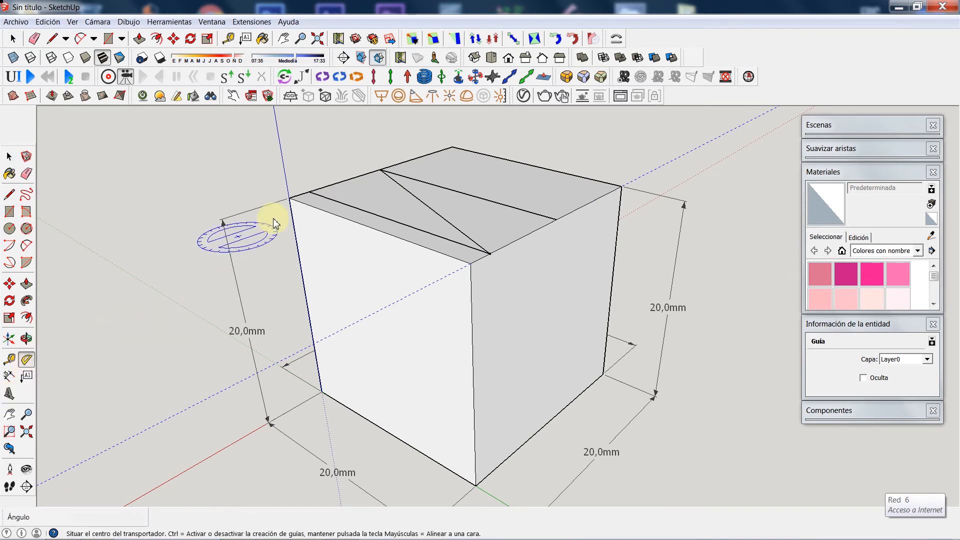
{"action": "left_click", "coordinate": [290, 198]}
{"action": "left_click", "coordinate": [470, 264]}
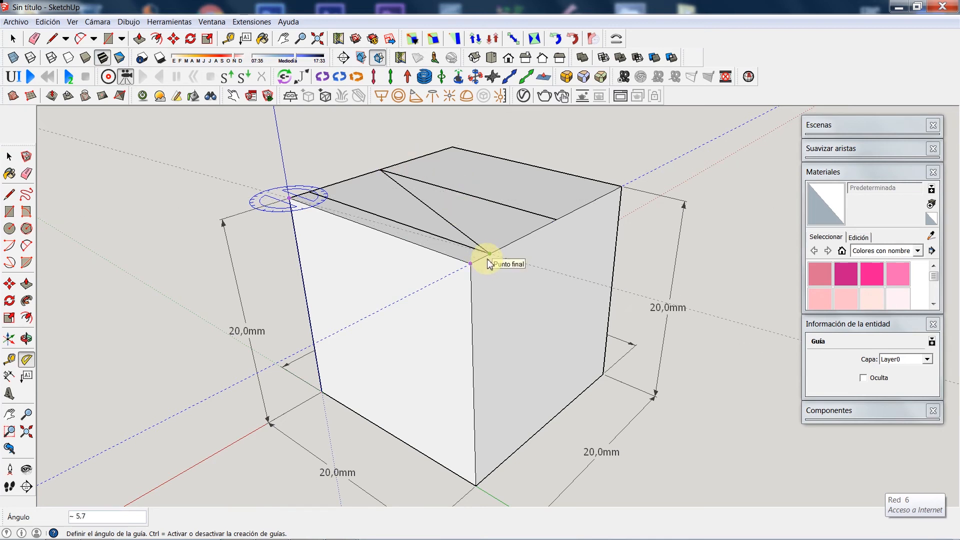
{"action": "left_click", "coordinate": [11, 157]}
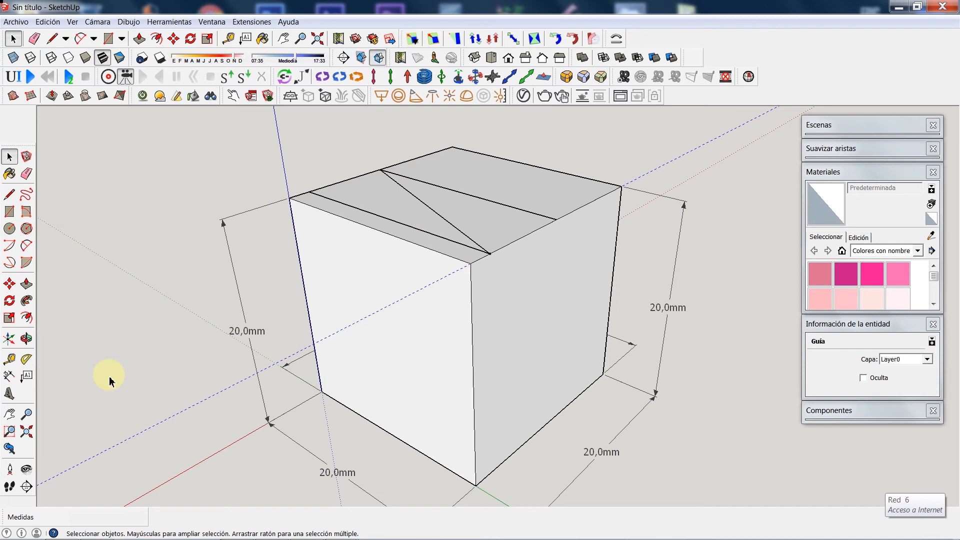
Step: Delete the diagonal line from the cube's top face
{"action": "scroll", "coordinate": [429, 336], "scroll_direction": "down", "scroll_amount": 5}
{"action": "scroll", "coordinate": [429, 336], "scroll_direction": "up", "scroll_amount": 6}
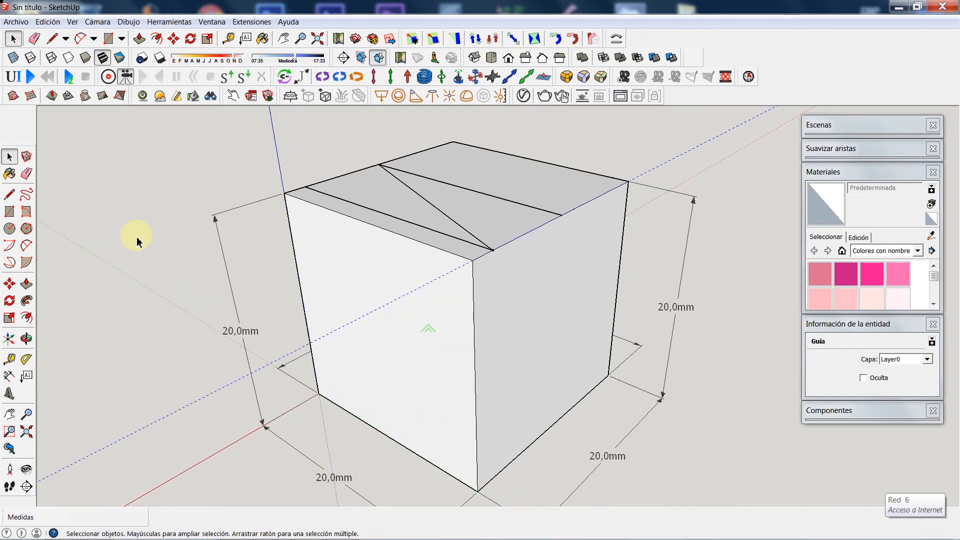
{"action": "left_click", "coordinate": [428, 201]}
{"action": "key", "text": "Delete"}
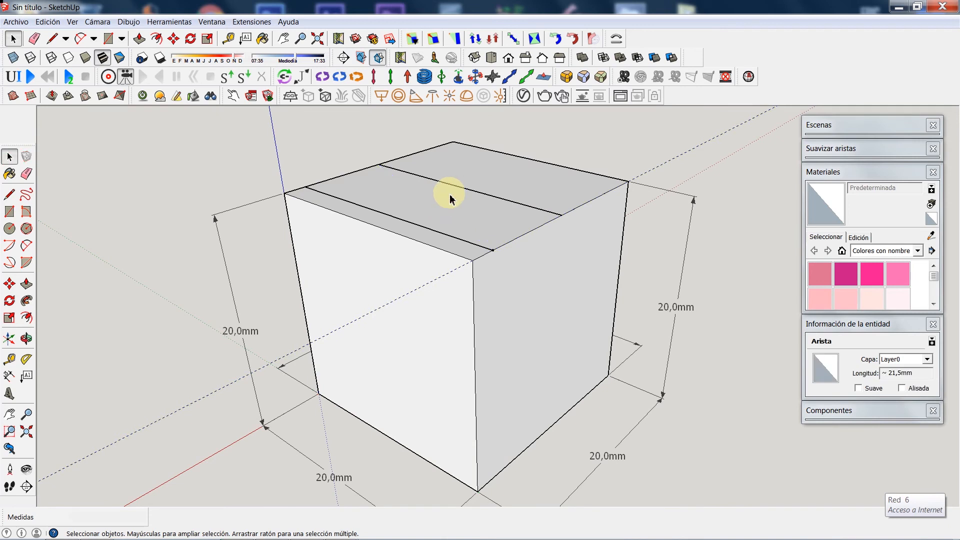
Step: Delete the two remaining parallel lines from the cube's top face
{"action": "left_click", "coordinate": [451, 188]}
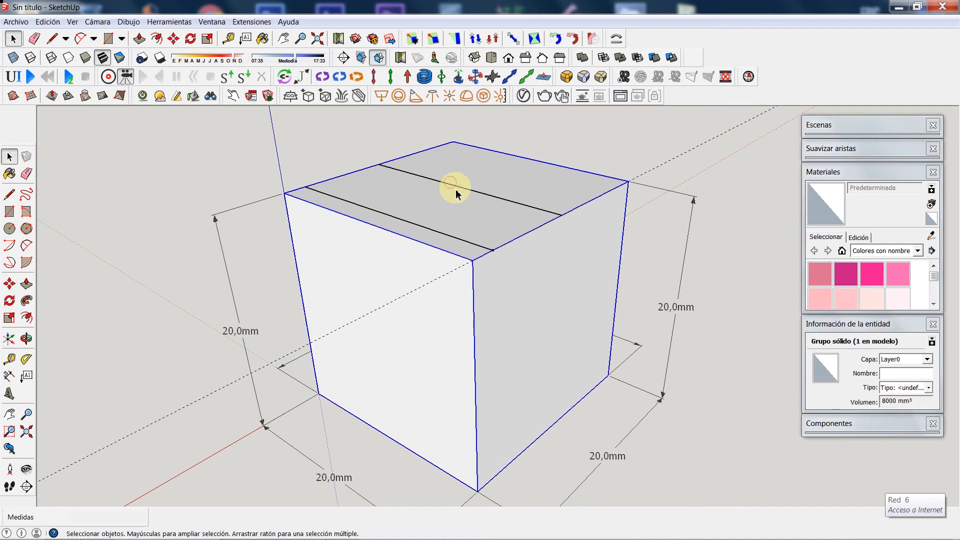
{"action": "left_click", "coordinate": [441, 239]}
{"action": "left_click", "coordinate": [491, 214]}
{"action": "left_click", "coordinate": [493, 198]}
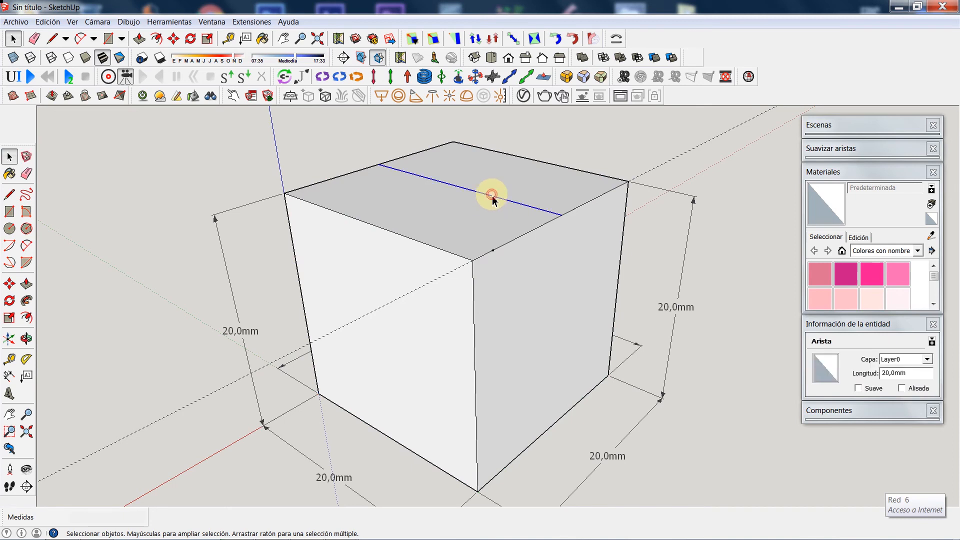
{"action": "key", "text": "Delete"}
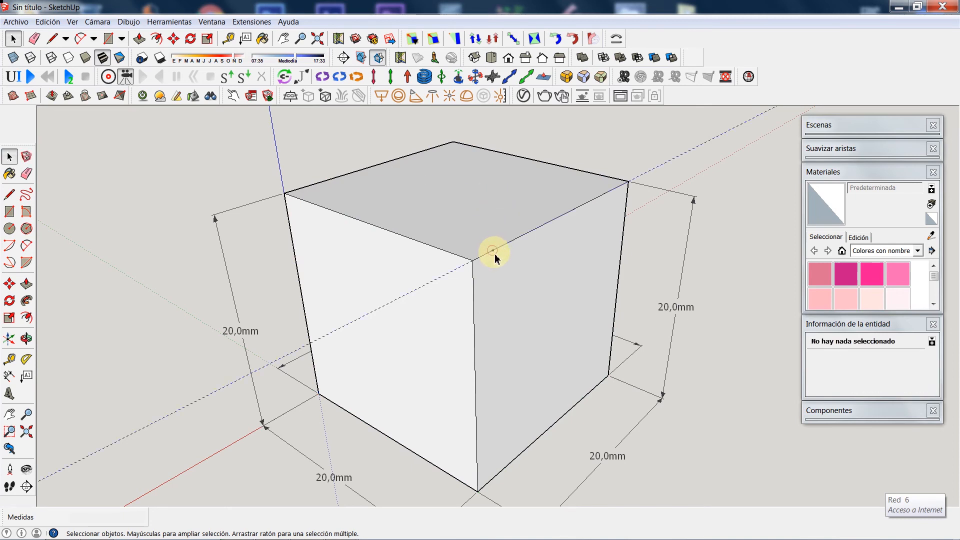
Step: Delete the guide line along the top edge and the guide point near the nearest top corner
{"action": "left_click", "coordinate": [493, 252]}
{"action": "key", "text": "Delete"}
{"action": "left_click", "coordinate": [494, 252]}
{"action": "key", "text": "Delete"}
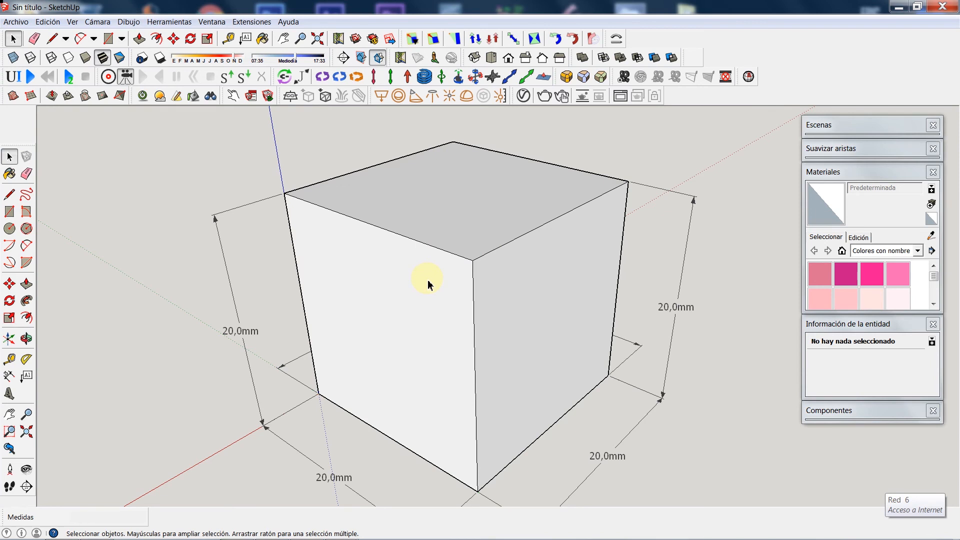
Step: Examine the dimensioned cube from several sides, heights and distances with Orbit and Zoom
{"action": "scroll", "coordinate": [431, 280], "scroll_direction": "down", "scroll_amount": 3}
{"action": "left_click", "coordinate": [26, 339]}
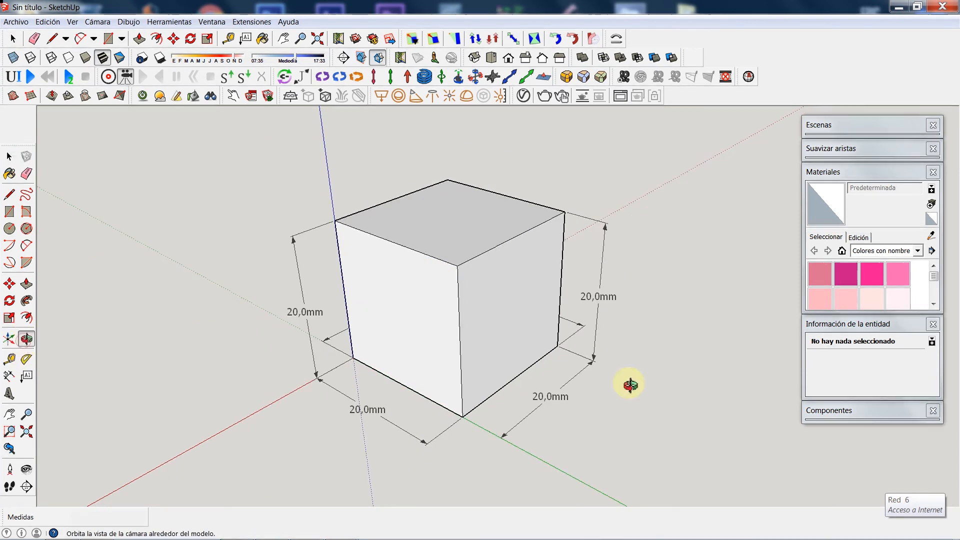
{"action": "left_click_drag", "start_coordinate": [449, 314], "coordinate": [525, 223]}
{"action": "left_click_drag", "start_coordinate": [443, 285], "coordinate": [767, 324]}
{"action": "left_click_drag", "start_coordinate": [609, 338], "coordinate": [321, 345]}
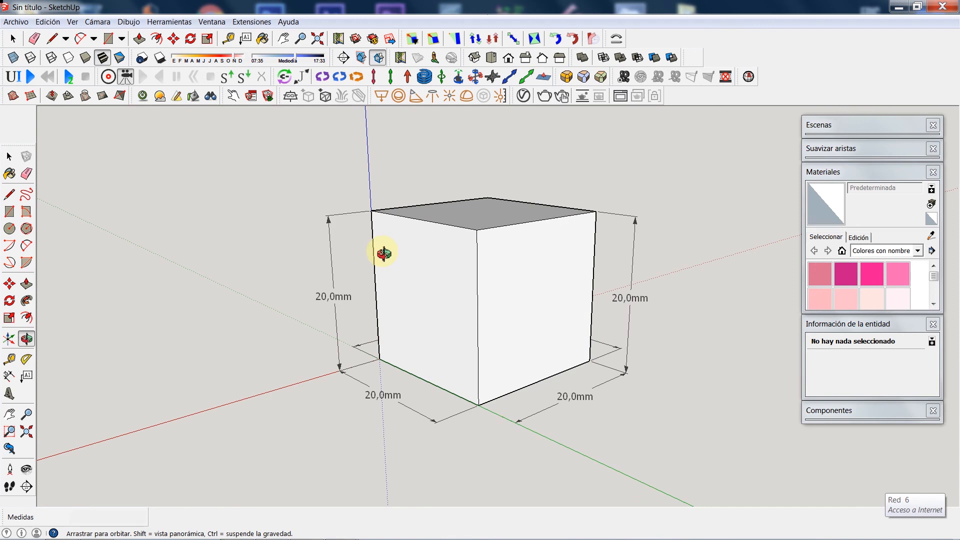
{"action": "left_click_drag", "start_coordinate": [406, 251], "coordinate": [452, 305]}
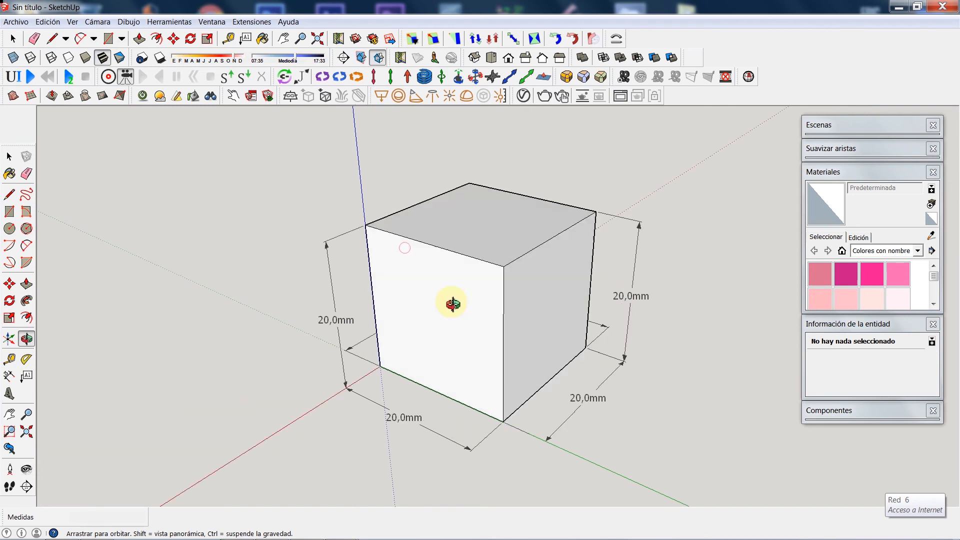
{"action": "scroll", "coordinate": [448, 197], "scroll_direction": "down", "scroll_amount": 3}
{"action": "scroll", "coordinate": [520, 273], "scroll_direction": "up", "scroll_amount": 5}
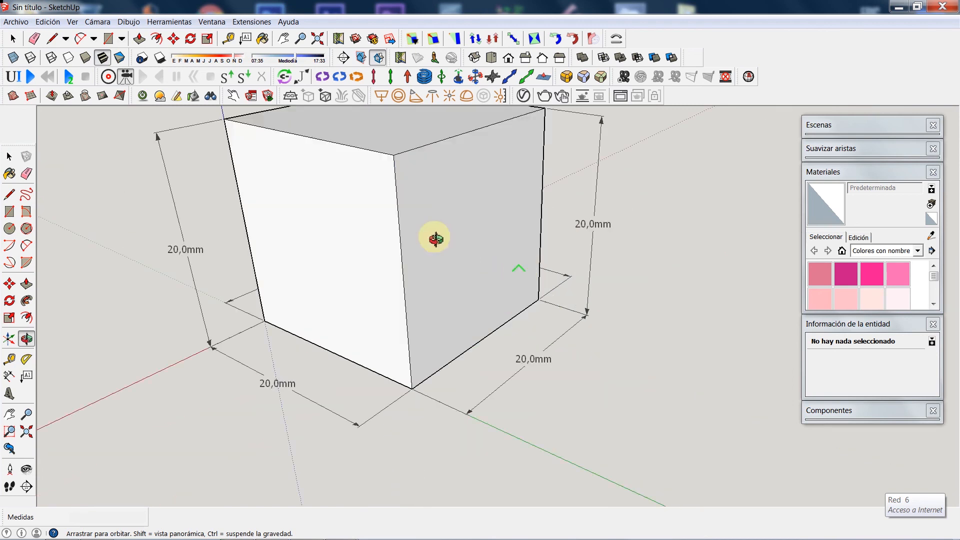
{"action": "scroll", "coordinate": [542, 317], "scroll_direction": "down", "scroll_amount": 5}
{"action": "scroll", "coordinate": [488, 205], "scroll_direction": "up", "scroll_amount": 3}
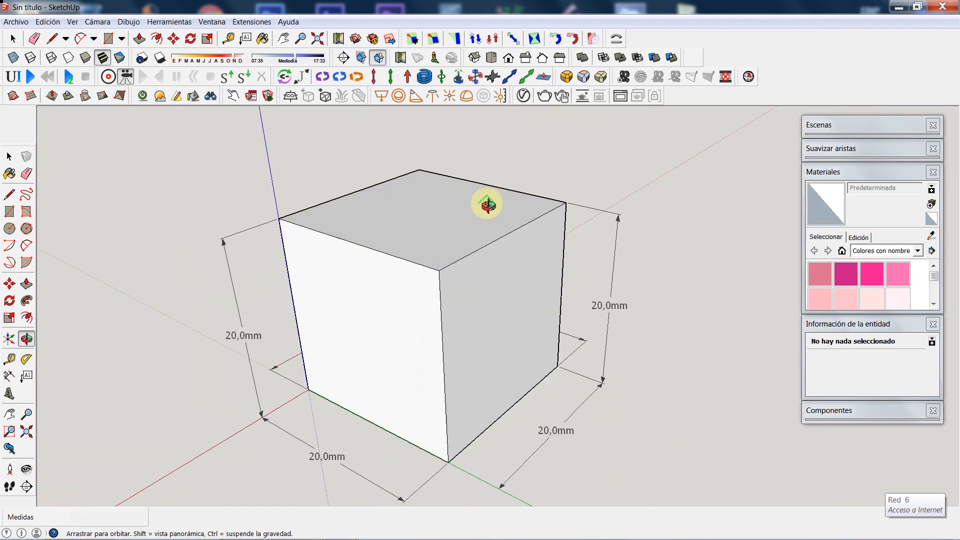
{"action": "left_click_drag", "start_coordinate": [476, 311], "coordinate": [420, 305]}
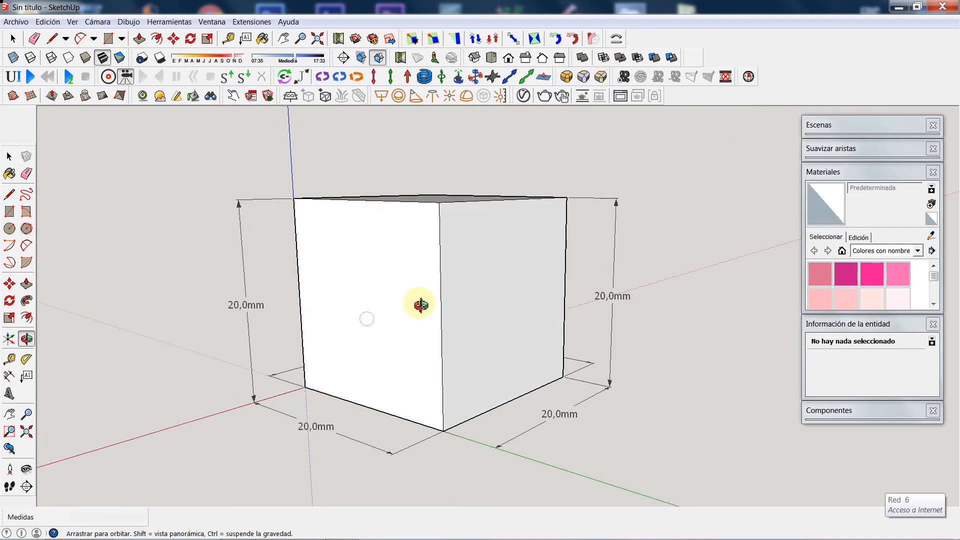